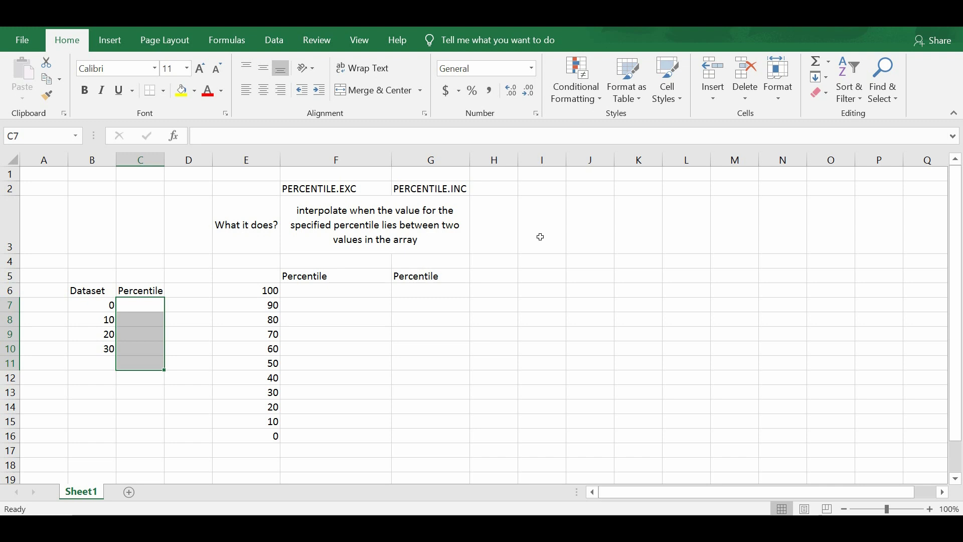
Enter percentile 100 in C10 for dataset value 30, and 0 in C7 for value 0.
{"action": "left_click", "coordinate": [187, 315]}
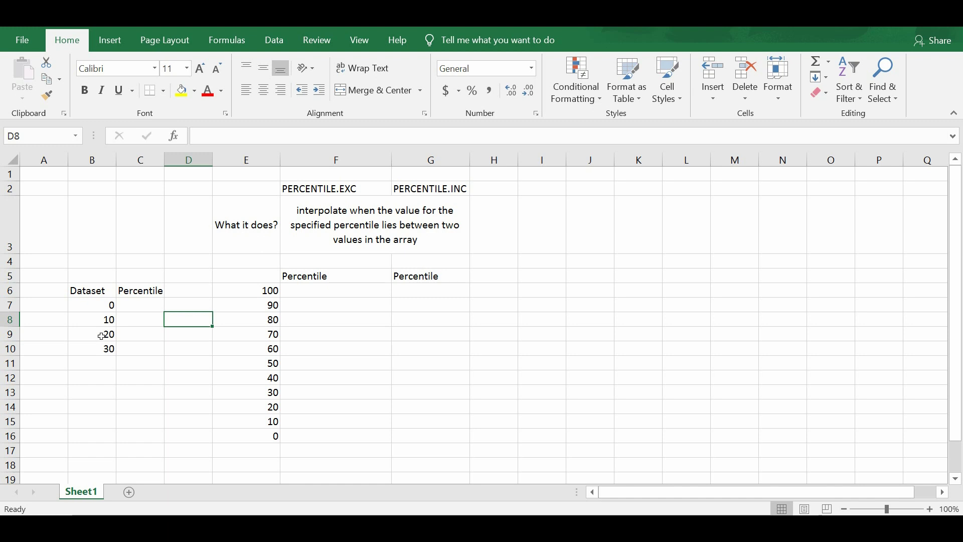
{"action": "left_click", "coordinate": [139, 357]}
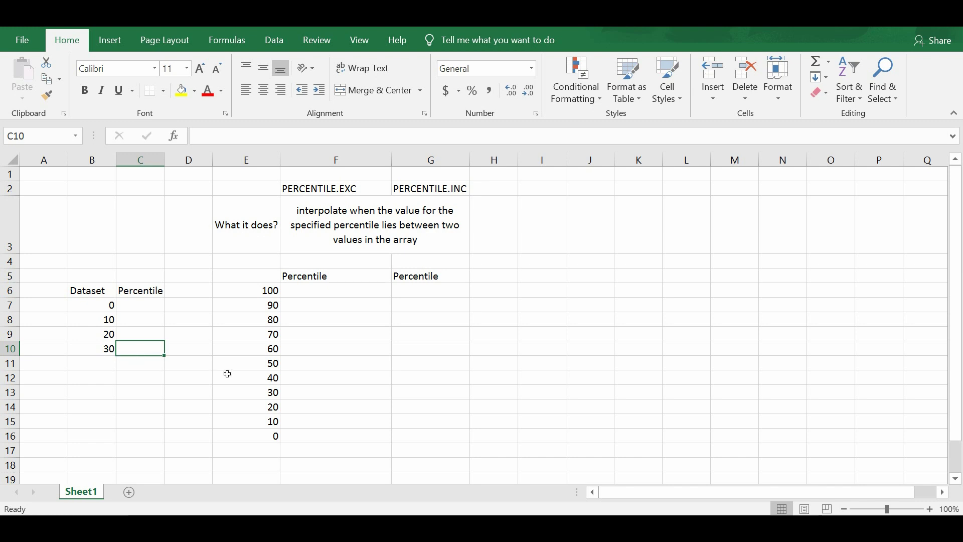
{"action": "type", "text": "100"}
{"action": "key", "text": "ctrl+Return"}
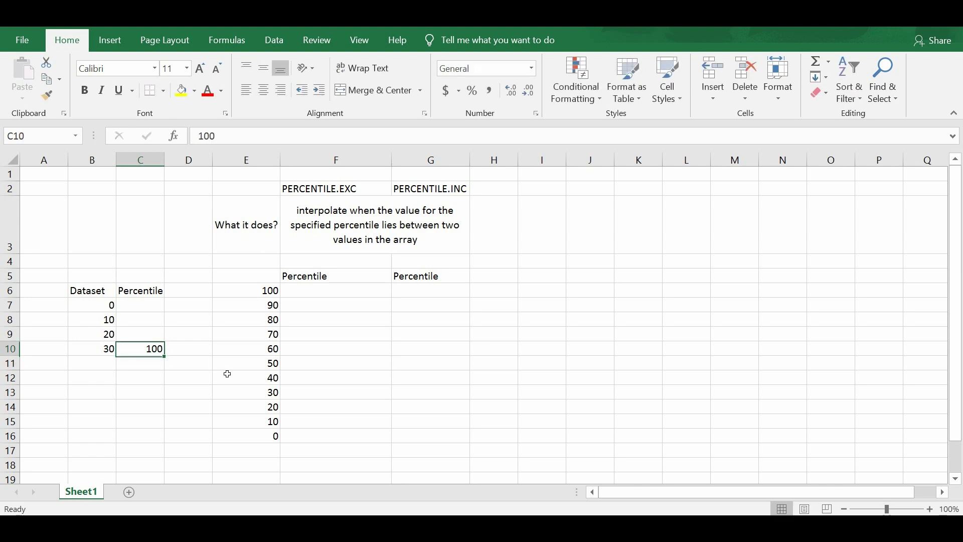
{"action": "key", "text": "Up"}
{"action": "key", "text": "Up"}
{"action": "key", "text": "Up"}
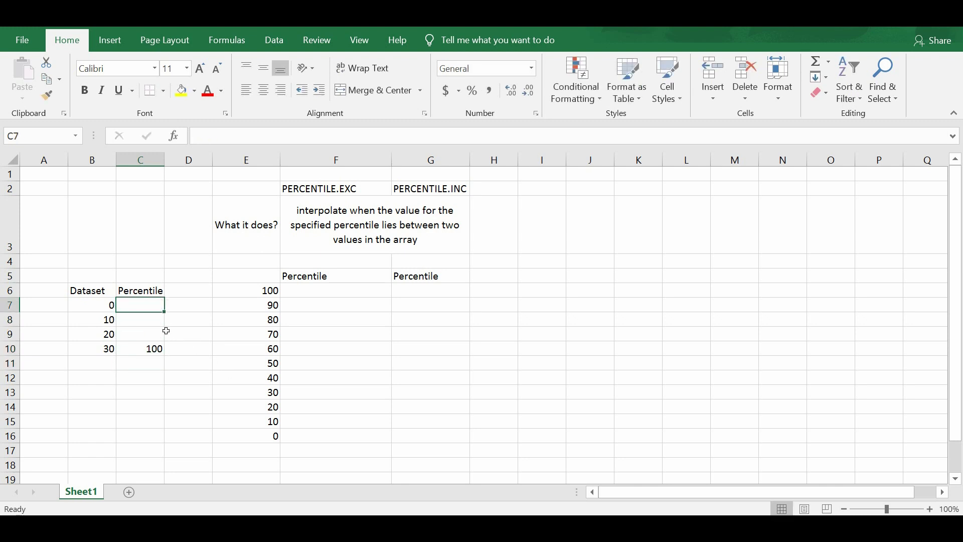
{"action": "type", "text": "0"}
{"action": "key", "text": "Return"}
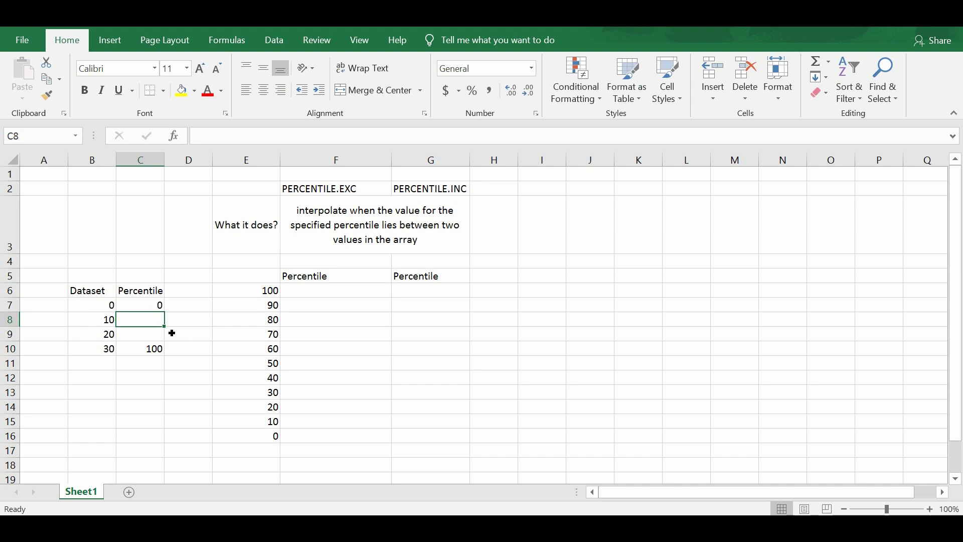
{"action": "left_click", "coordinate": [440, 300]}
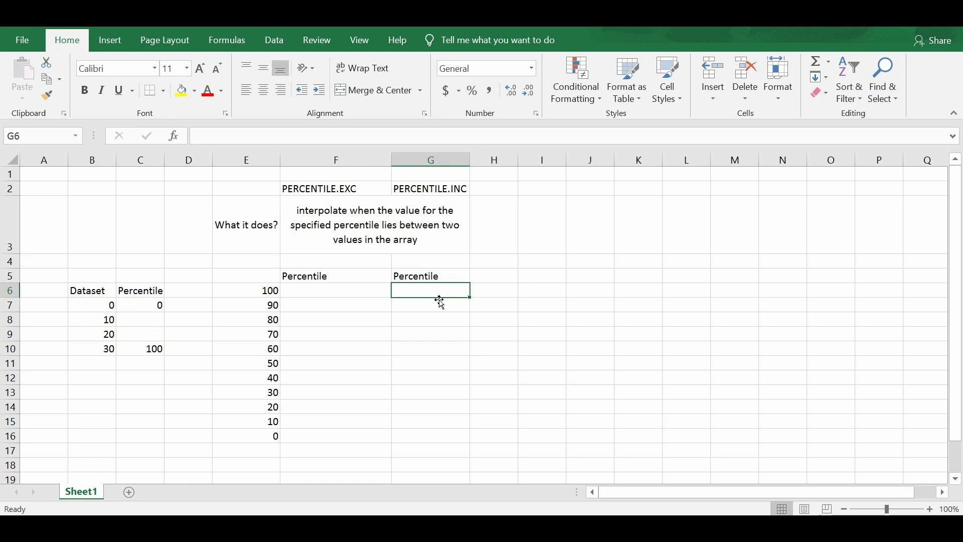
Insert PERCENTILE.INC into G6 from the autocomplete list after typing =p.
{"action": "type", "text": "="}
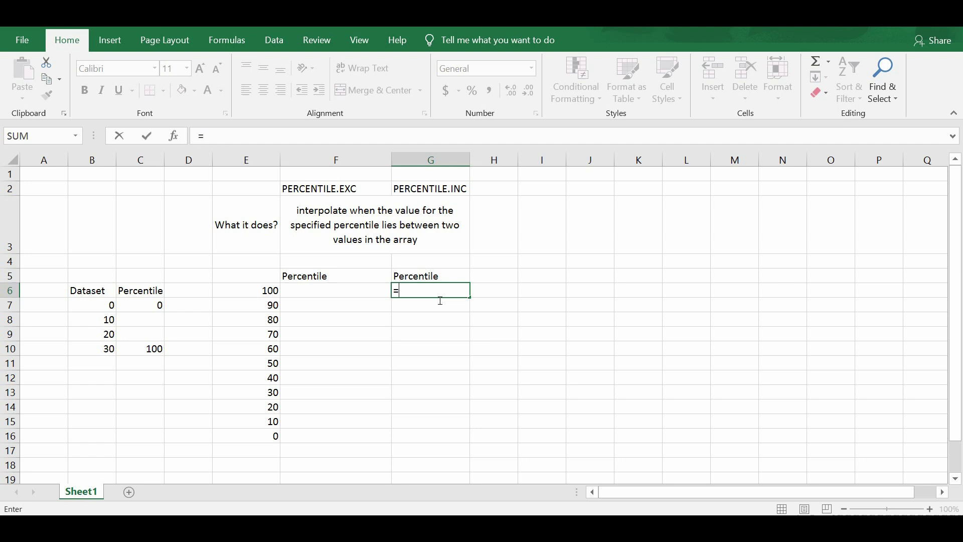
{"action": "type", "text": "p"}
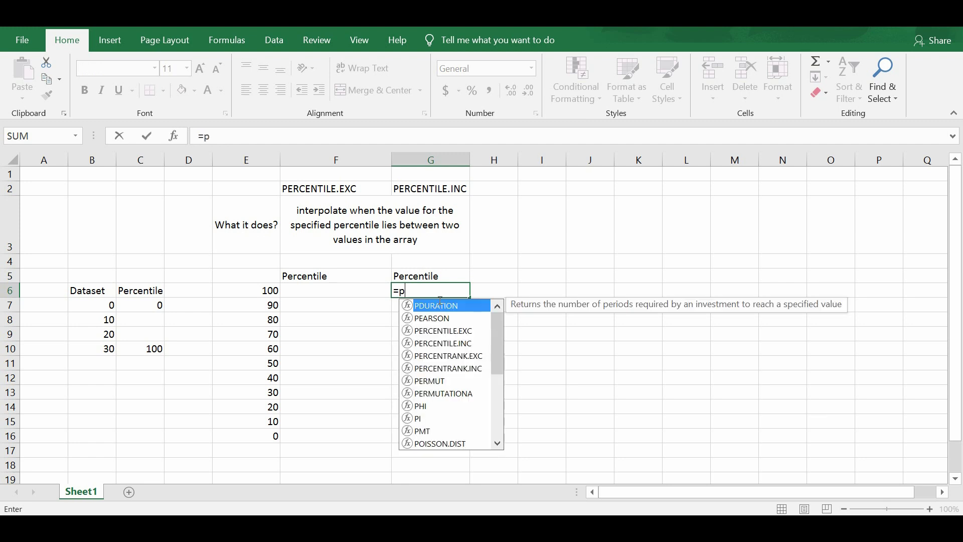
{"action": "key", "text": "Down"}
{"action": "key", "text": "Down"}
{"action": "key", "text": "Down"}
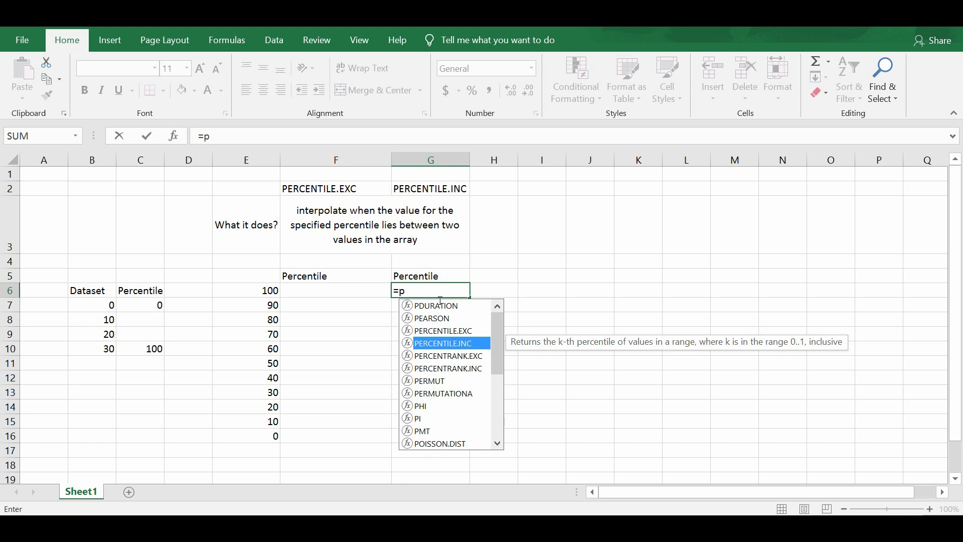
{"action": "key", "text": "Tab"}
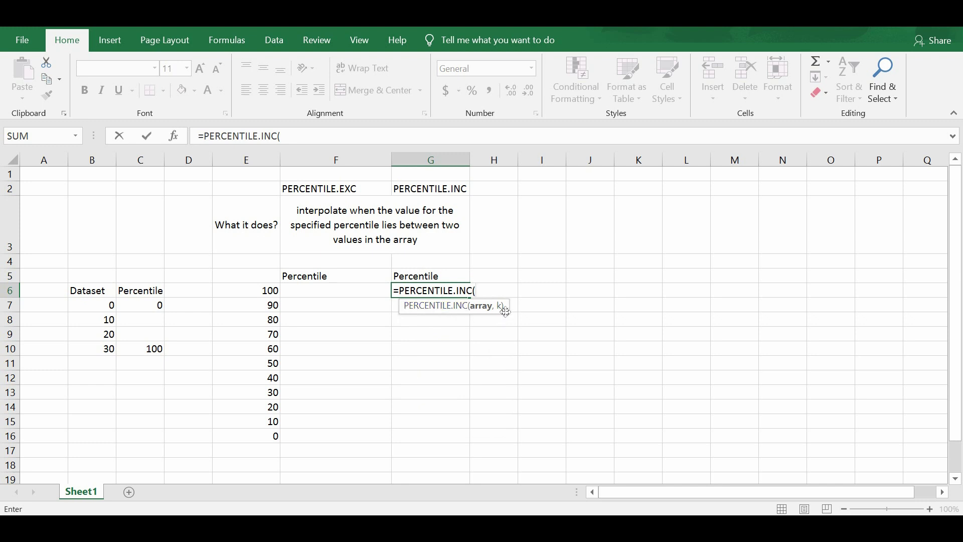
Complete G6 as =PERCENTILE.INC($B$7:$B$10,1) using the absolute dataset range.
{"action": "left_click", "coordinate": [297, 143]}
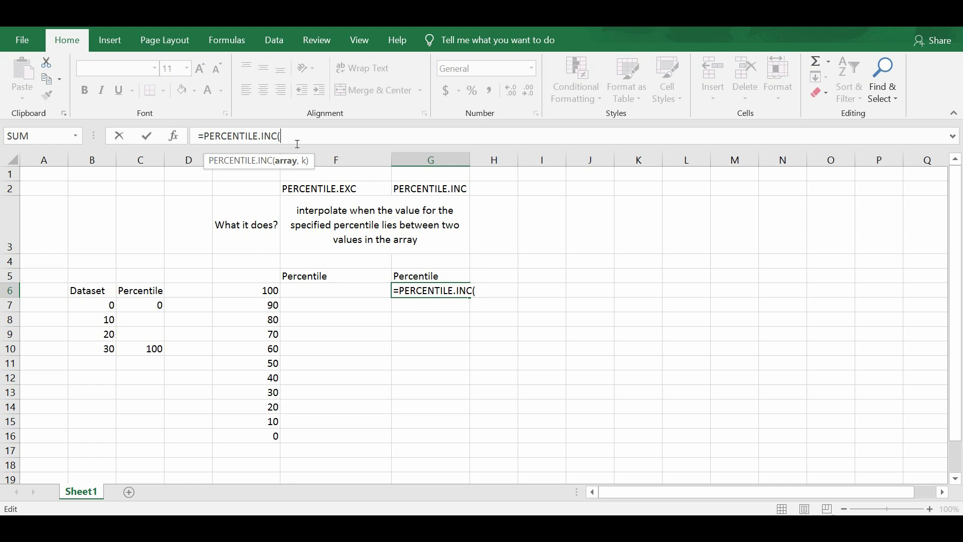
{"action": "left_click_drag", "start_coordinate": [107, 304], "coordinate": [107, 357]}
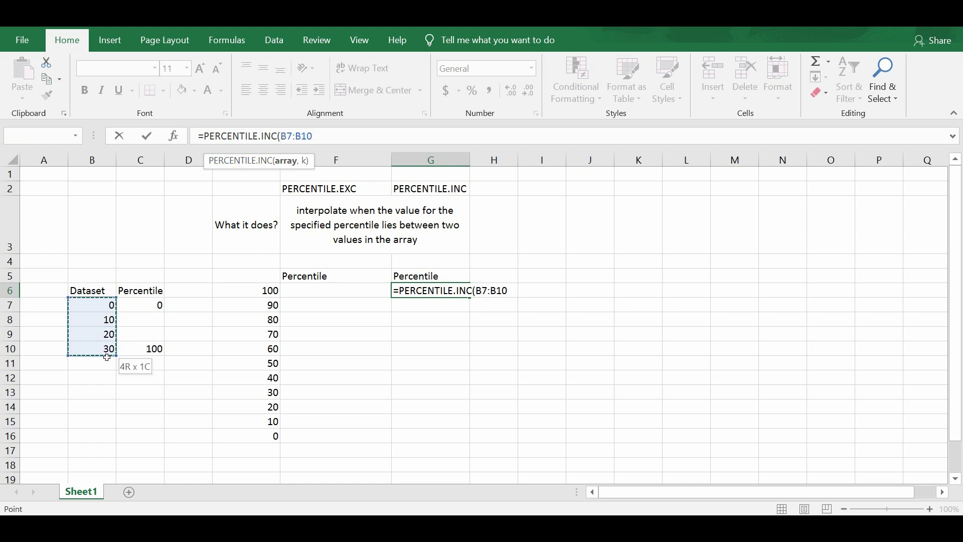
{"action": "left_click", "coordinate": [290, 137]}
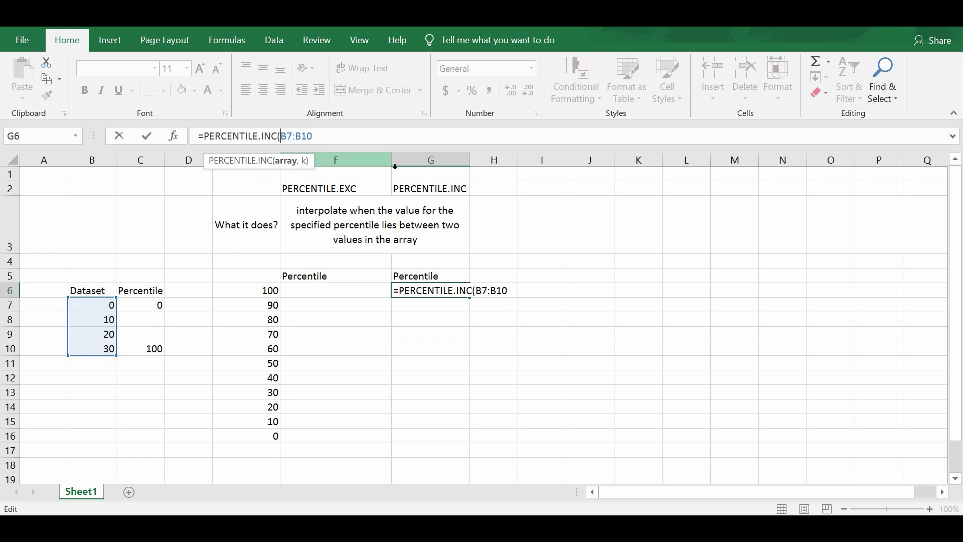
{"action": "type", "text": "$"}
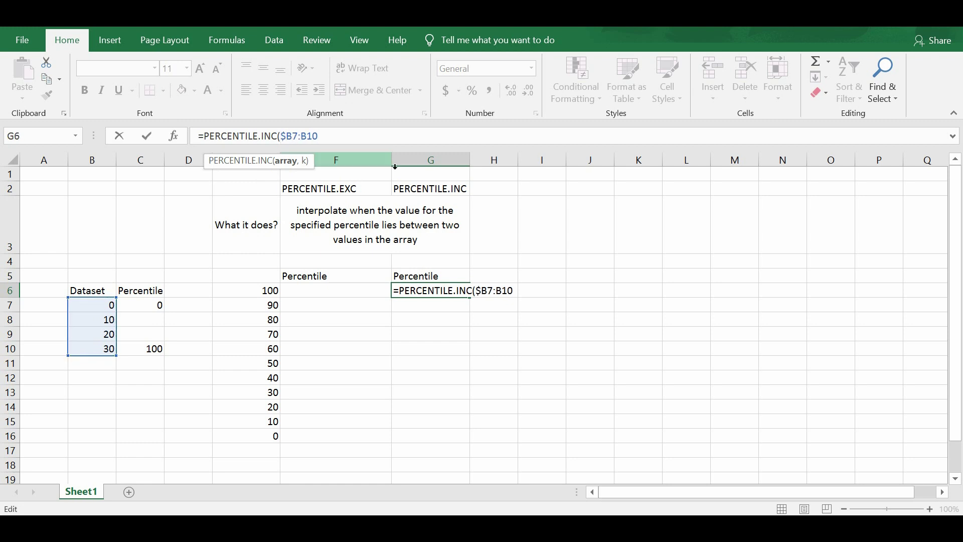
{"action": "key", "text": "Right"}
{"action": "type", "text": "$"}
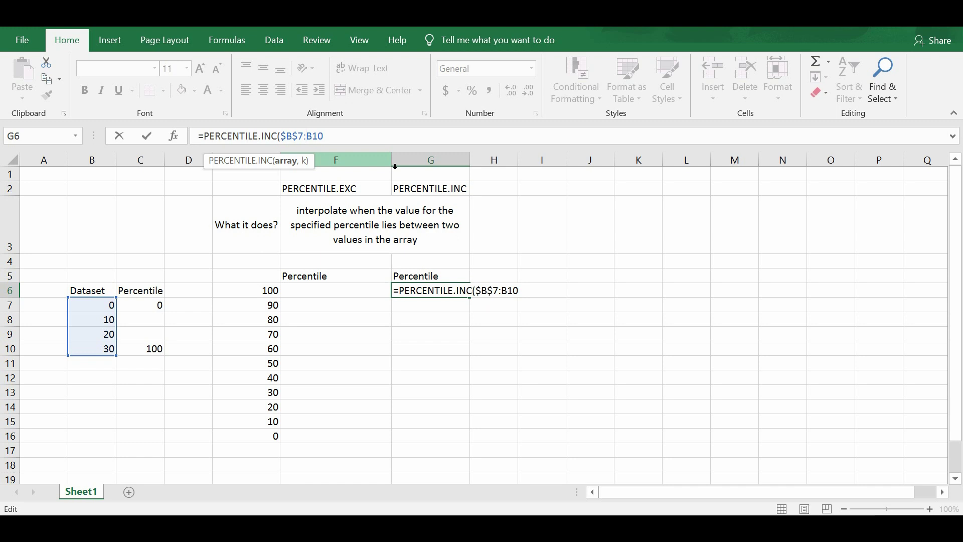
{"action": "key", "text": "Right"}
{"action": "type", "text": "$"}
{"action": "key", "text": "Right"}
{"action": "type", "text": "$10"}
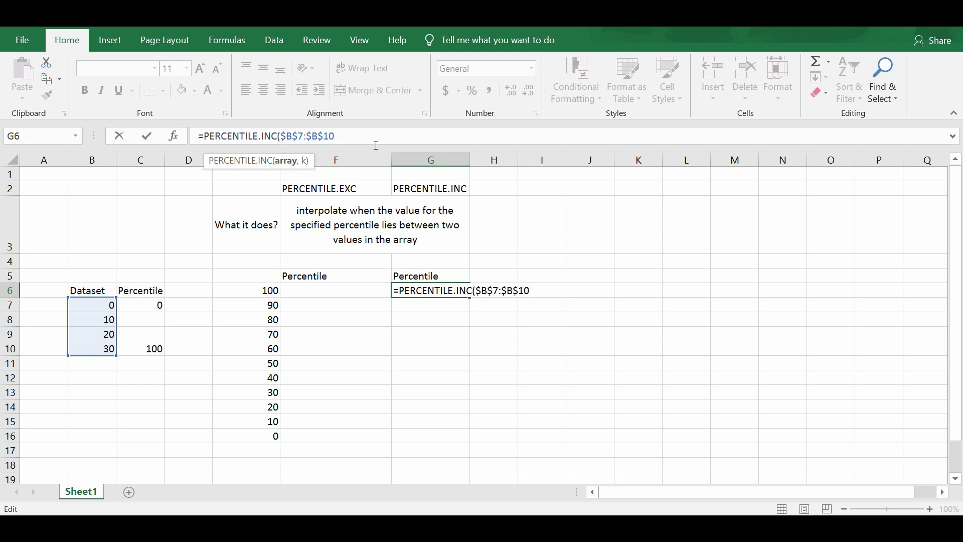
{"action": "type", "text": ",1)"}
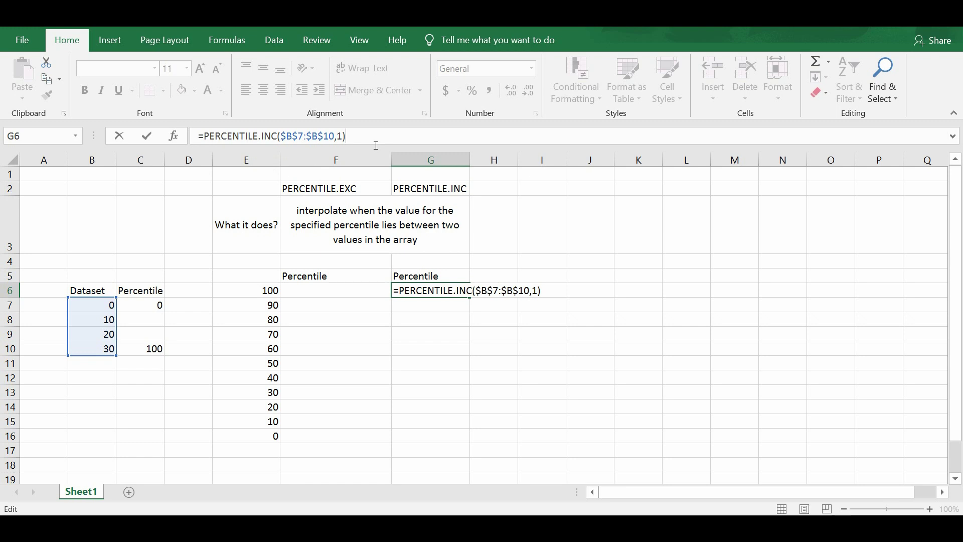
Commit the G6 formula and copy it into G16.
{"action": "key", "text": "Return"}
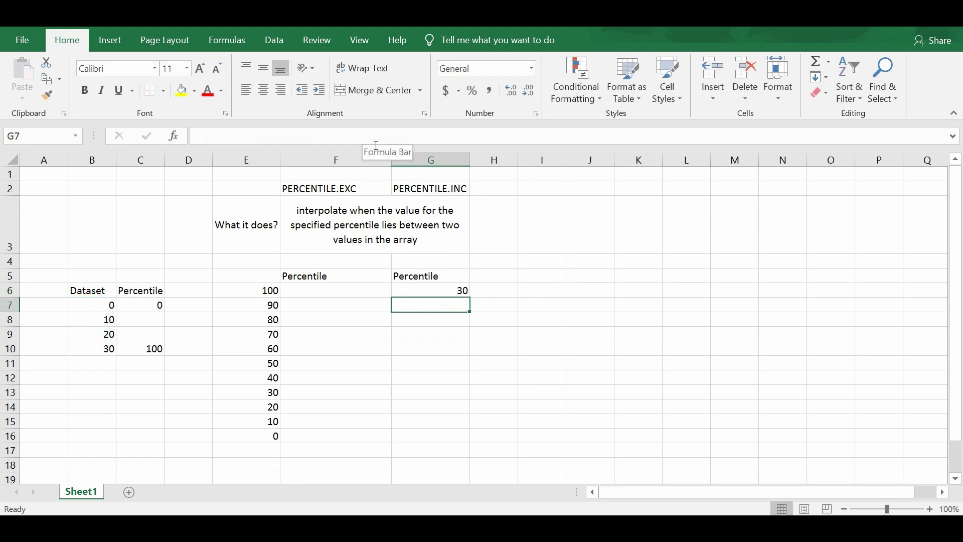
{"action": "left_click", "coordinate": [446, 294]}
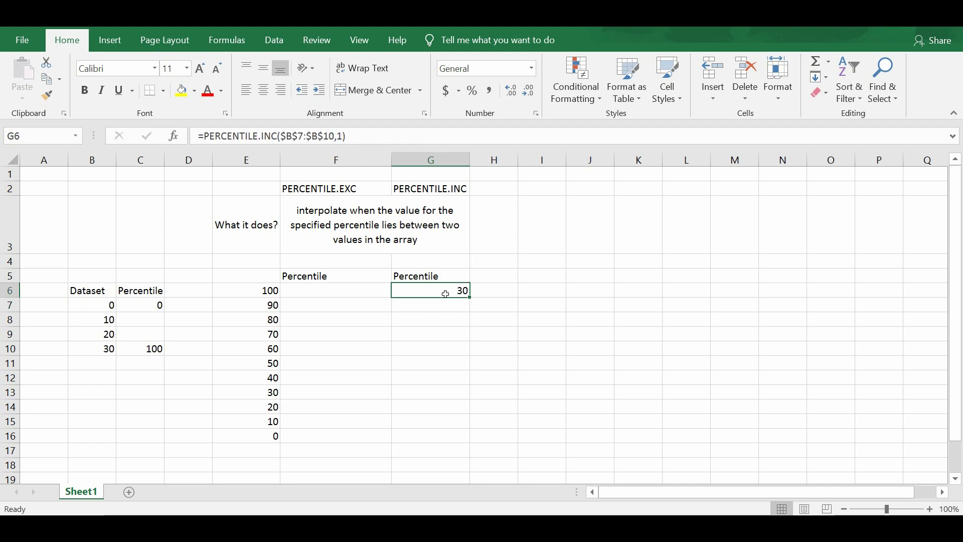
{"action": "key", "text": "ctrl+c"}
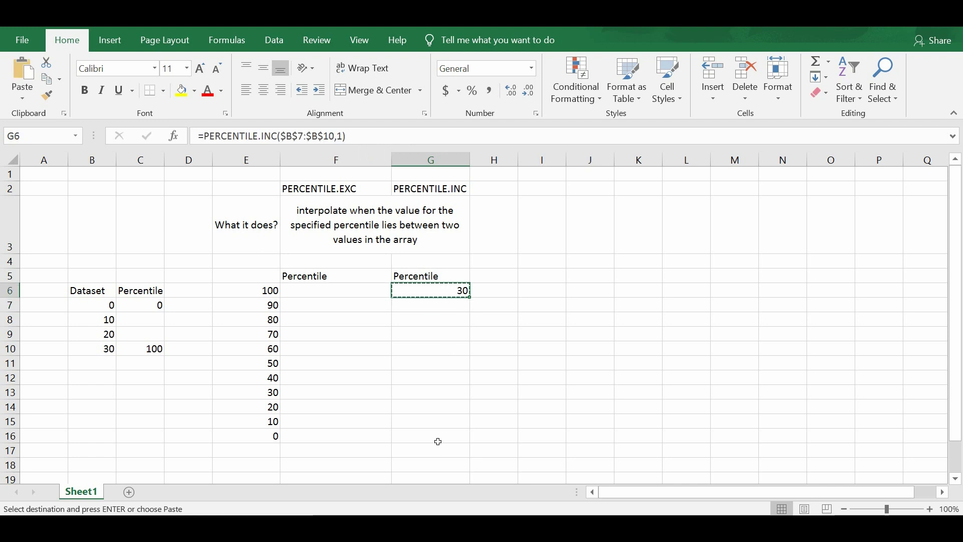
{"action": "left_click", "coordinate": [438, 441]}
{"action": "key", "text": "ctrl+c"}
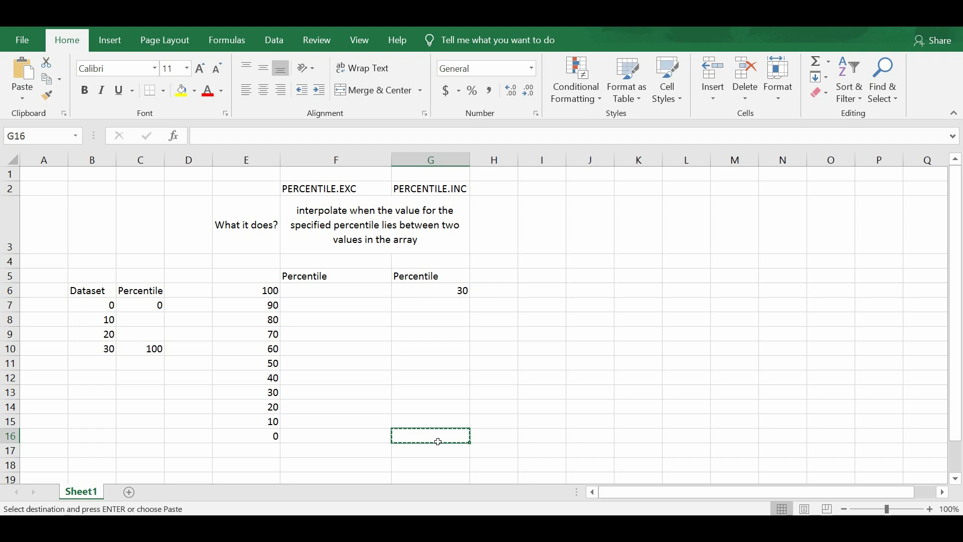
{"action": "left_click", "coordinate": [438, 295]}
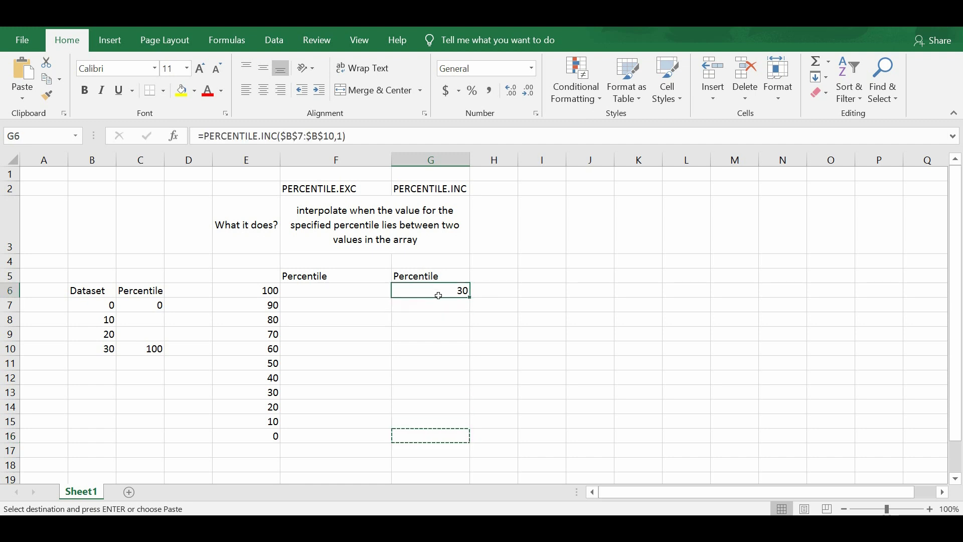
{"action": "key", "text": "ctrl+c"}
{"action": "left_click", "coordinate": [441, 436]}
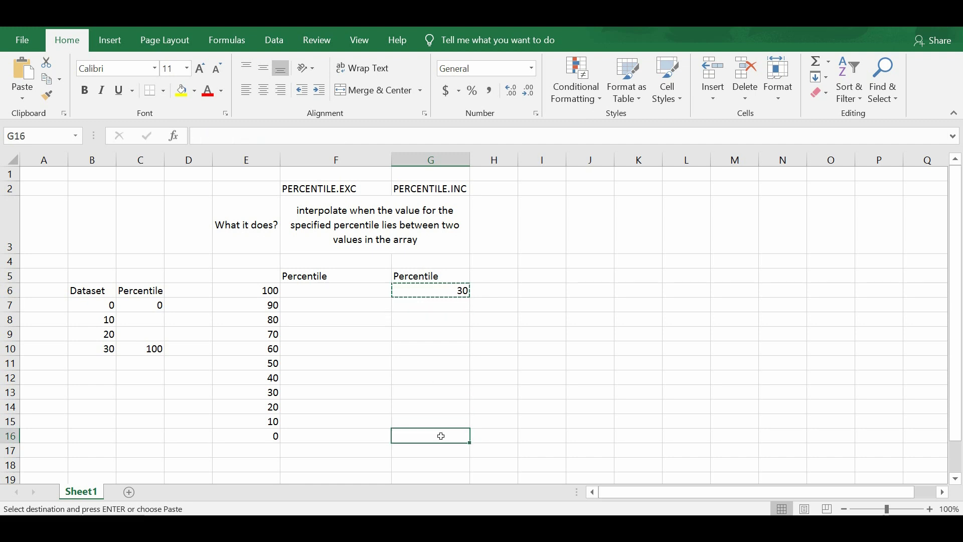
{"action": "key", "text": "ctrl+v"}
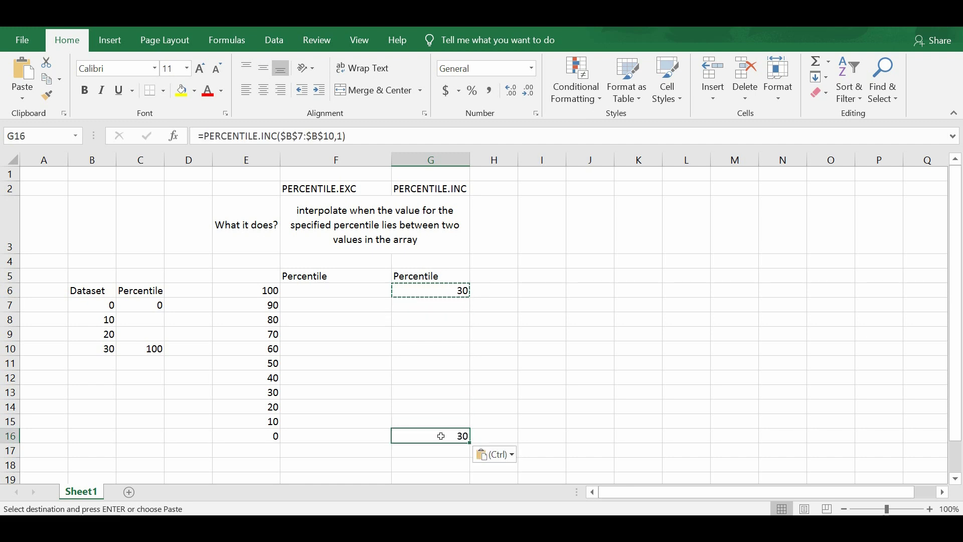
Change G16's k argument from 1 to 0 so it returns 0.
{"action": "left_click", "coordinate": [350, 142]}
{"action": "key", "text": "Left"}
{"action": "key", "text": "BackSpace"}
{"action": "type", "text": "0"}
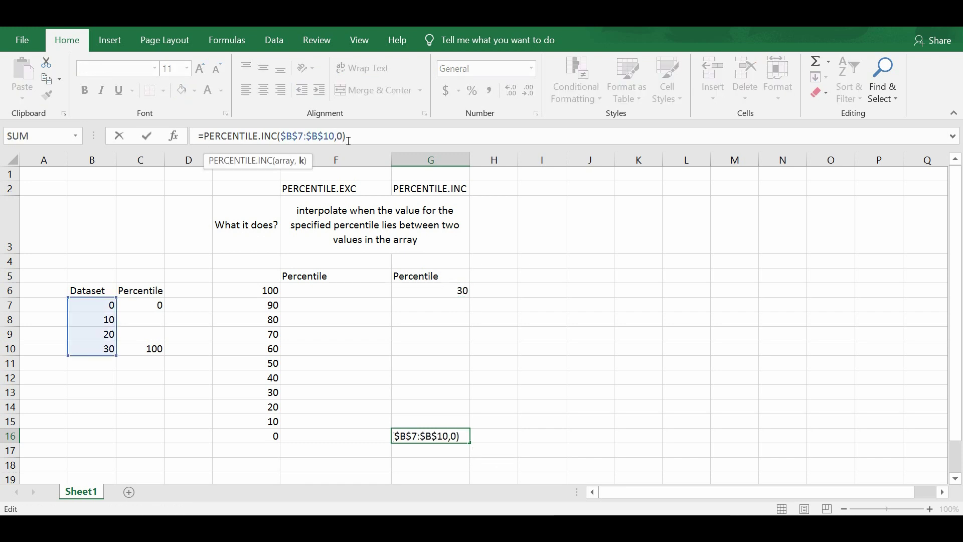
{"action": "key", "text": "Return"}
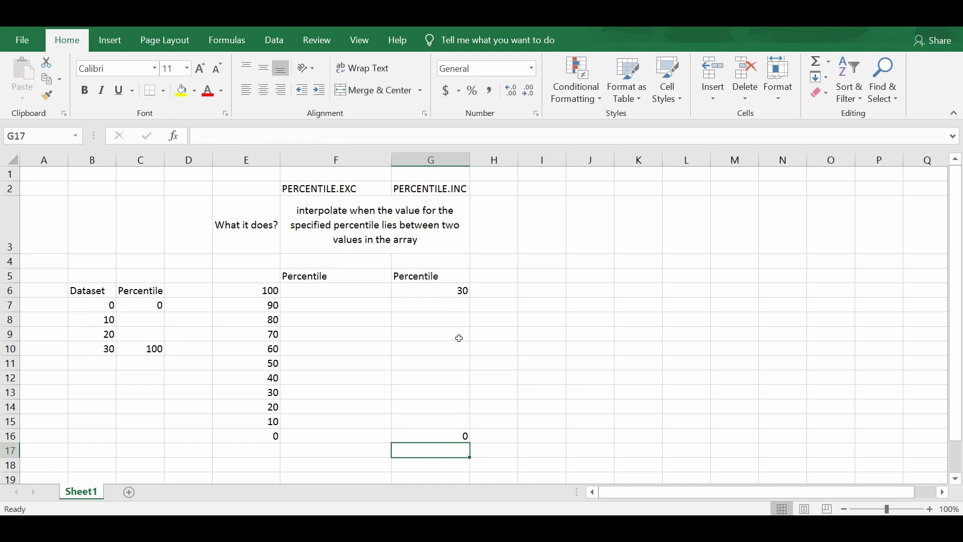
{"action": "left_click", "coordinate": [456, 295]}
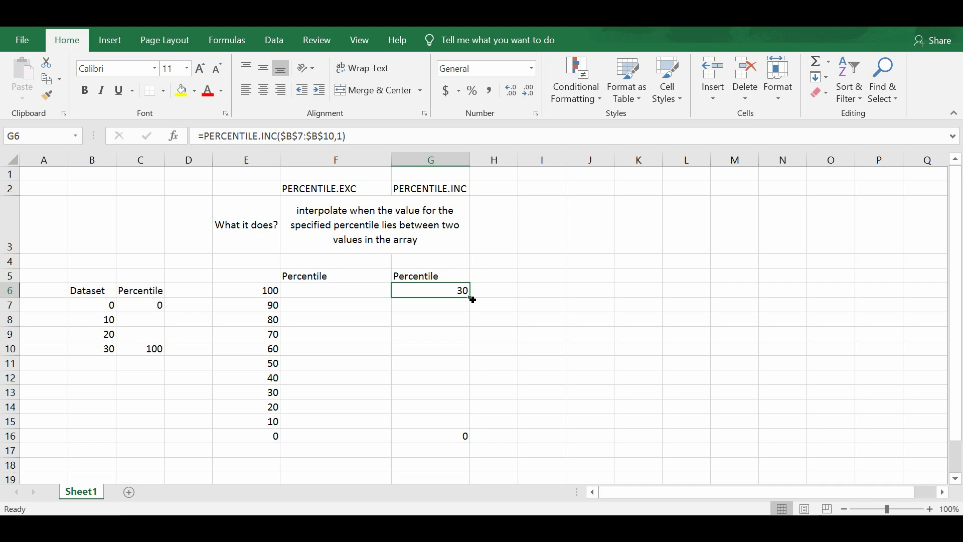
Fill G6's formula down to G15, then set k to 0.9, 0.8, 0.7 in G7–G9 (27, 24, 21).
{"action": "double_click", "coordinate": [471, 298]}
{"action": "left_click", "coordinate": [472, 305]}
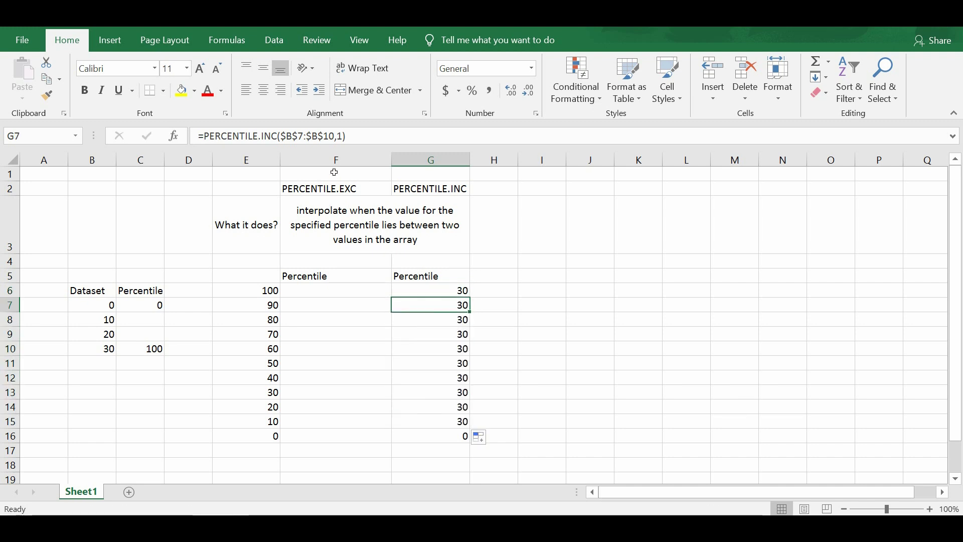
{"action": "left_click", "coordinate": [351, 145]}
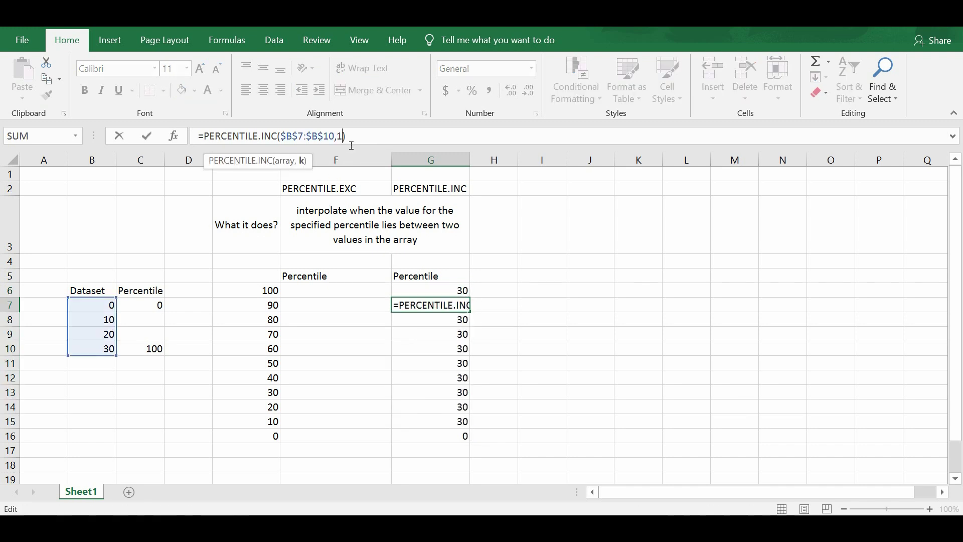
{"action": "key", "text": "BackSpace"}
{"action": "type", "text": "0.9"}
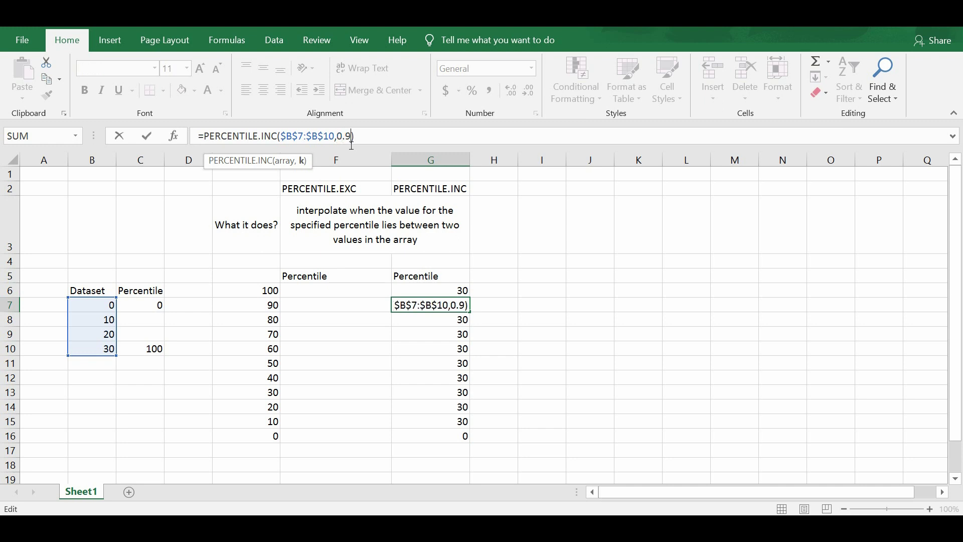
{"action": "key", "text": "Return"}
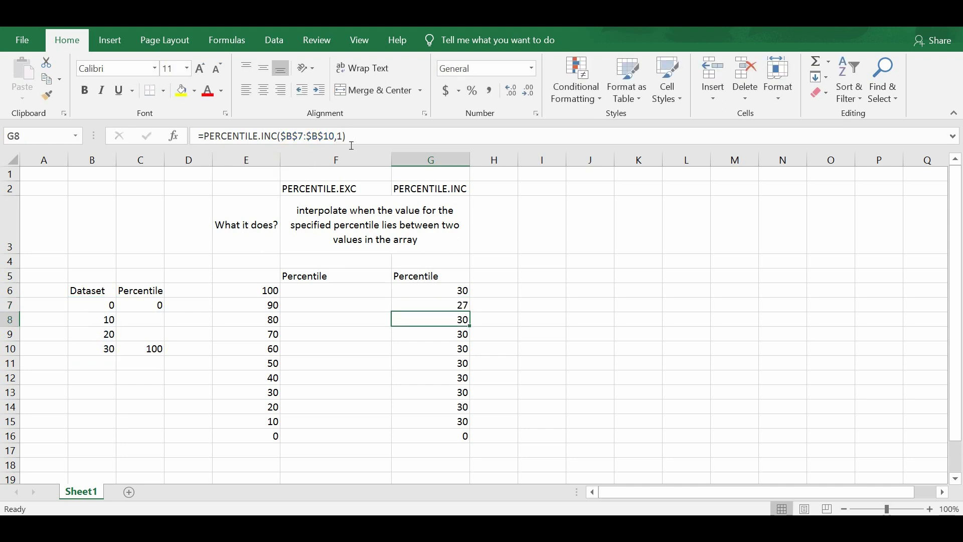
{"action": "left_click", "coordinate": [350, 141]}
{"action": "key", "text": "BackSpace"}
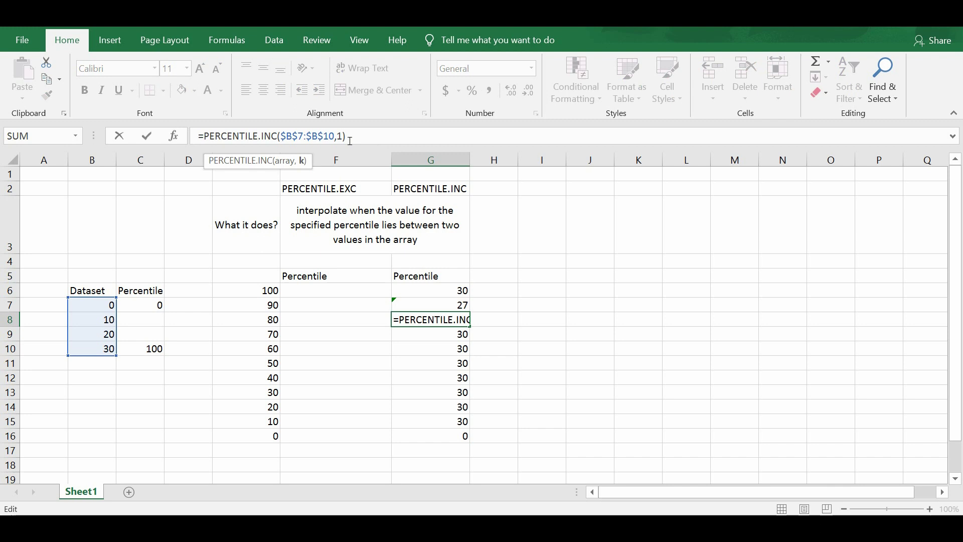
{"action": "type", "text": "0.8"}
{"action": "key", "text": "Return"}
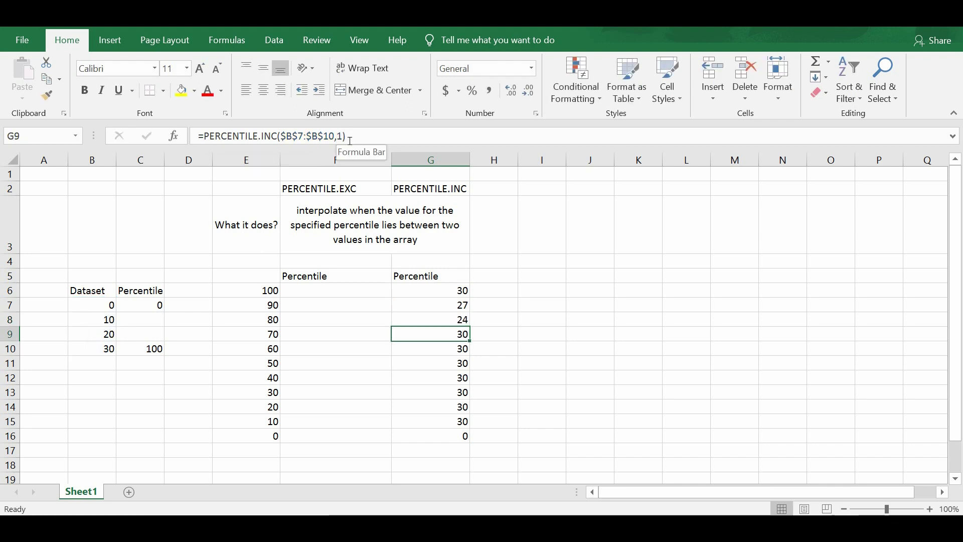
{"action": "left_click", "coordinate": [382, 142]}
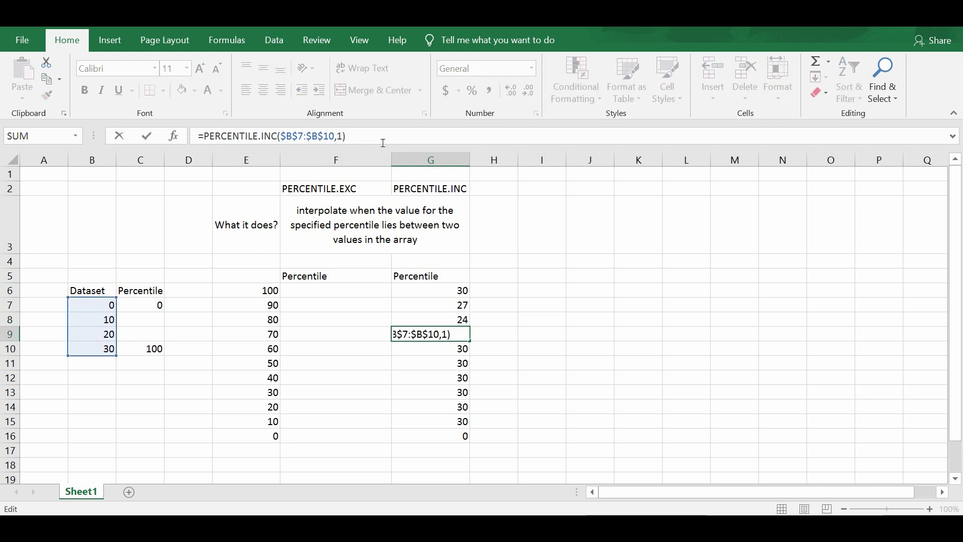
{"action": "left_click", "coordinate": [344, 140]}
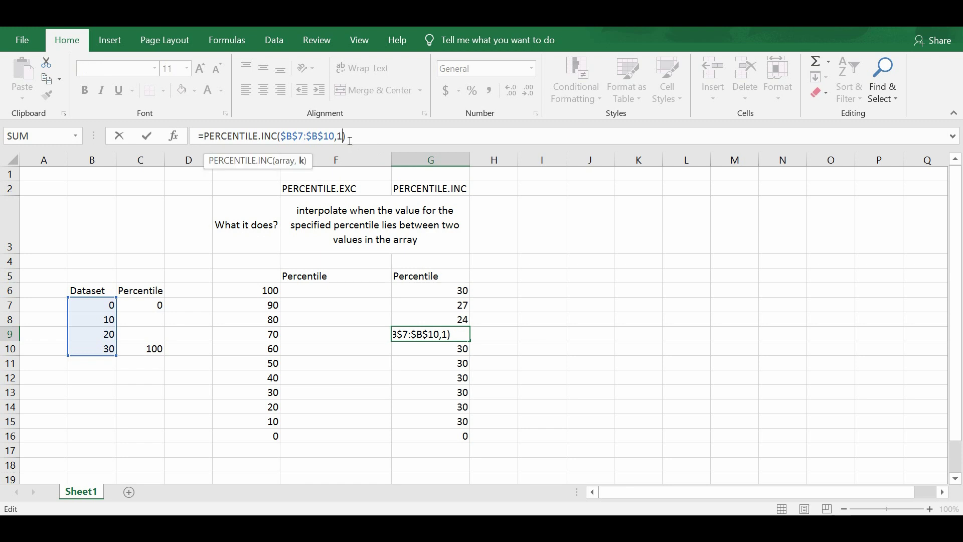
{"action": "key", "text": "BackSpace"}
{"action": "type", "text": "0.7"}
{"action": "key", "text": "Return"}
Set k to 0.6, 0.5 and 0.4 in G10–G12, giving 18, 15 and 12.
{"action": "left_click", "coordinate": [346, 141]}
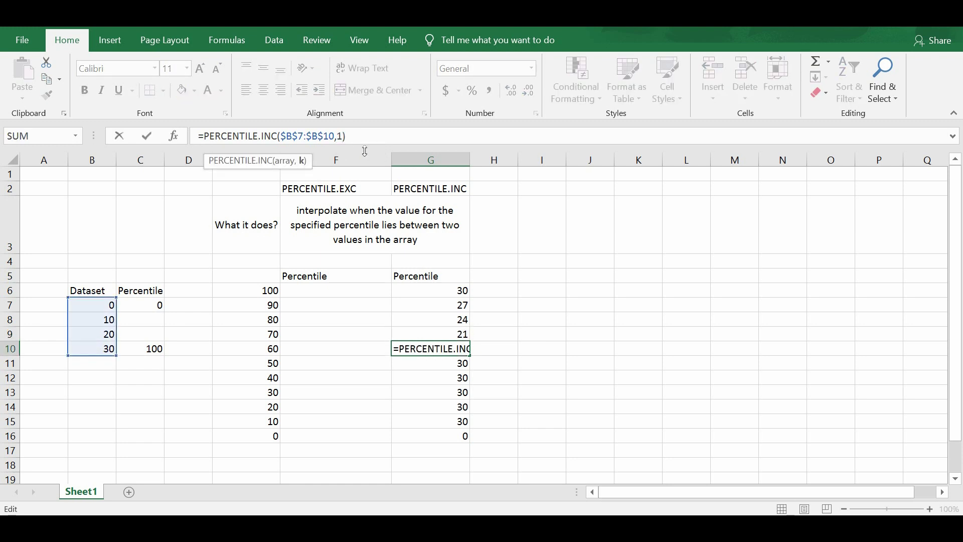
{"action": "key", "text": "BackSpace"}
{"action": "type", "text": "0.6"}
{"action": "key", "text": "Return"}
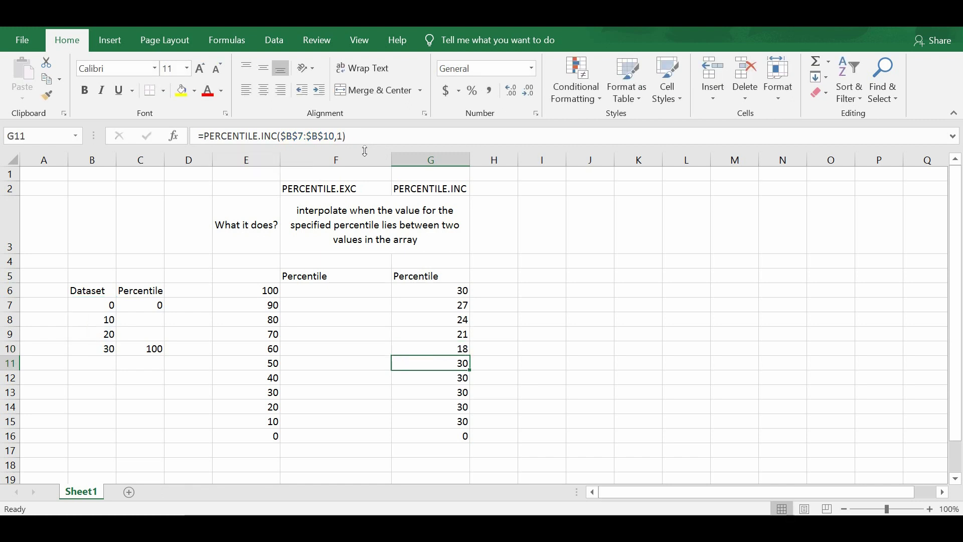
{"action": "left_click", "coordinate": [351, 144]}
{"action": "key", "text": "BackSpace"}
{"action": "type", "text": "0.5"}
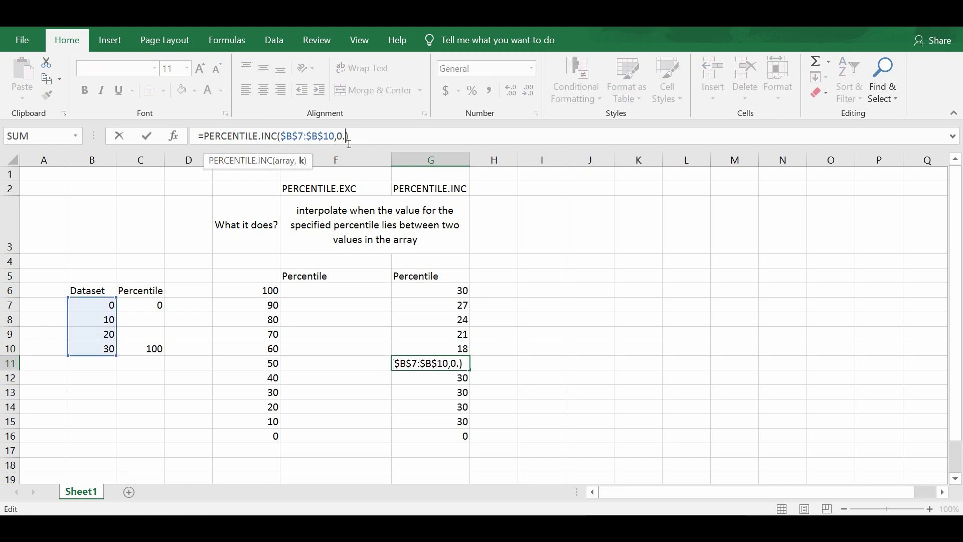
{"action": "key", "text": "Return"}
{"action": "left_click", "coordinate": [350, 144]}
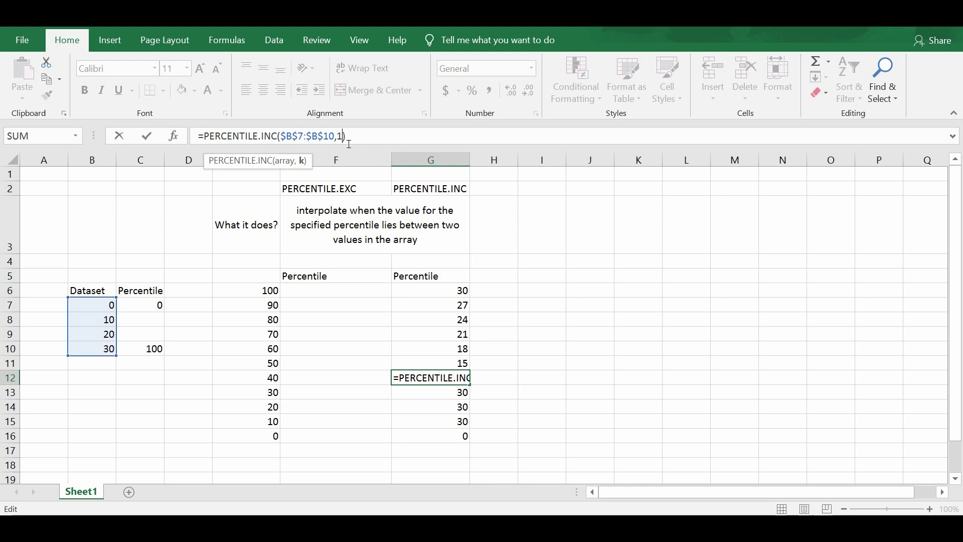
{"action": "key", "text": "BackSpace"}
{"action": "type", "text": "0.4"}
{"action": "key", "text": "Return"}
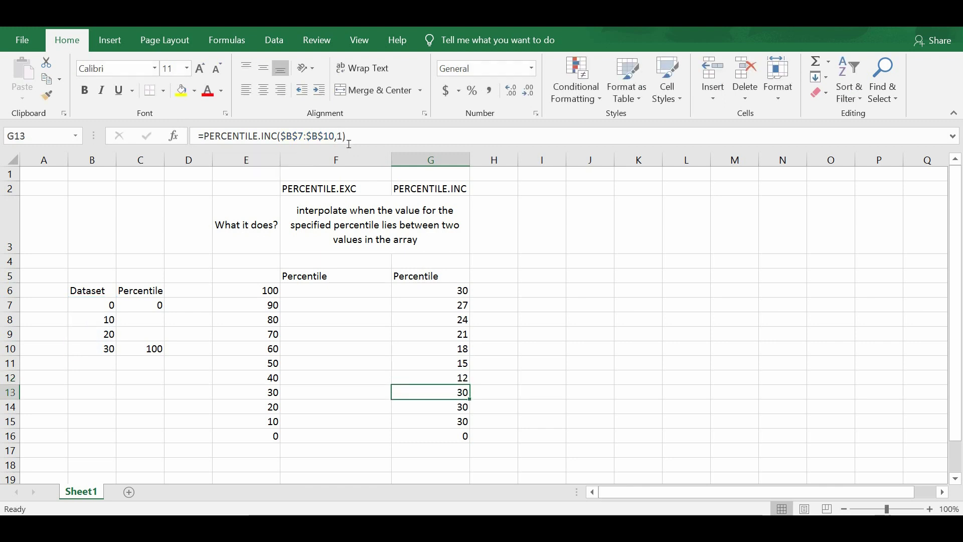
Set k to 0.3, 0.2 and 0.1 in G13–G15, giving 9, 6 and 3.
{"action": "left_click", "coordinate": [349, 144]}
{"action": "key", "text": "BackSpace"}
{"action": "type", "text": "0.3"}
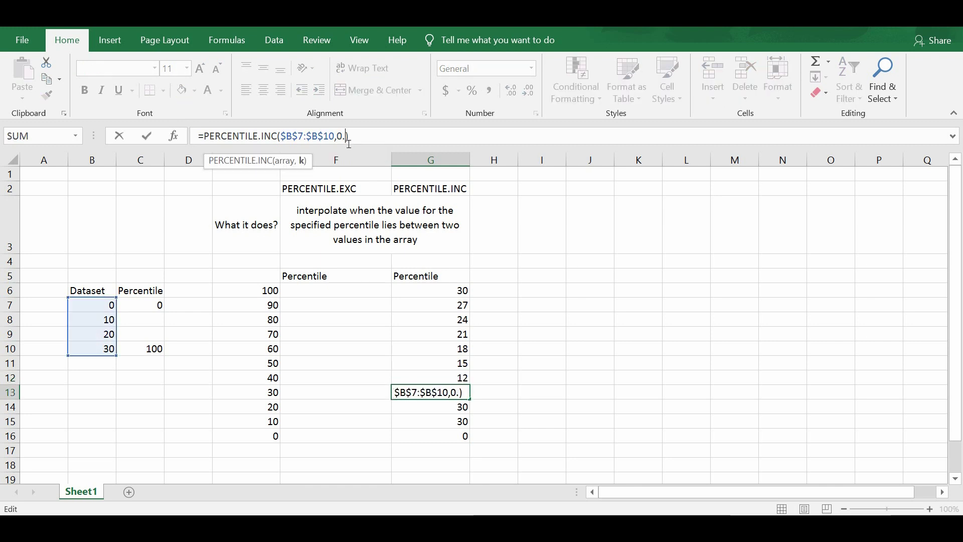
{"action": "key", "text": "Return"}
{"action": "left_click", "coordinate": [350, 144]}
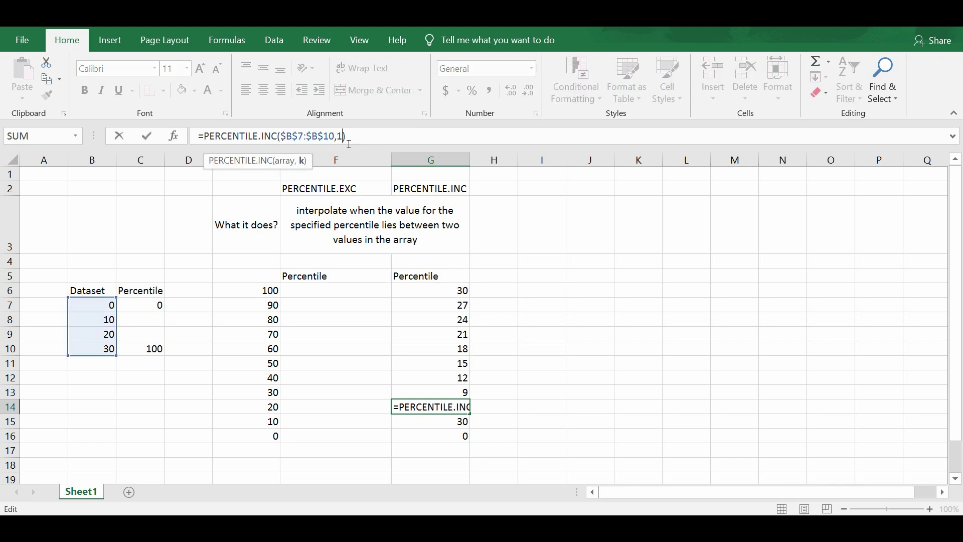
{"action": "key", "text": "BackSpace"}
{"action": "type", "text": "0.2"}
{"action": "key", "text": "Return"}
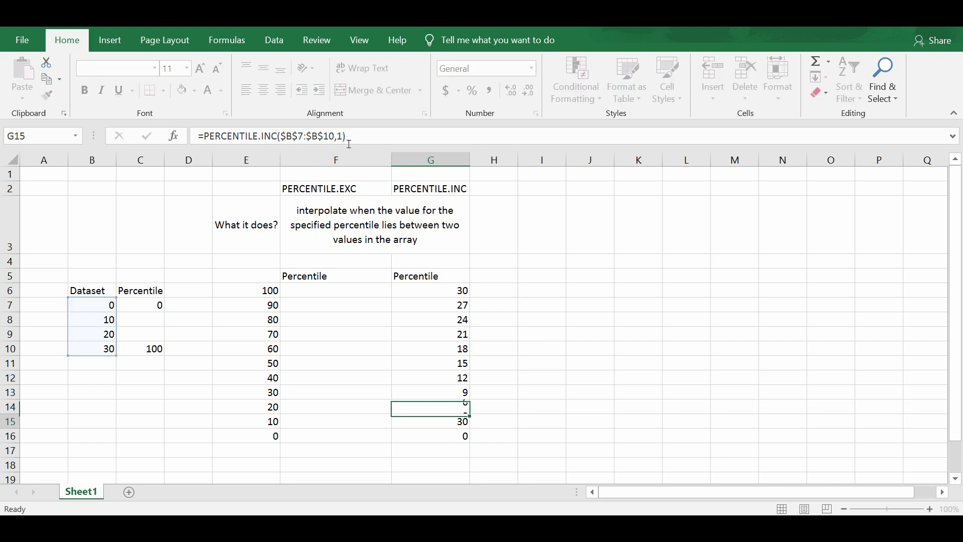
{"action": "left_click", "coordinate": [350, 143]}
{"action": "key", "text": "BackSpace"}
{"action": "type", "text": "0.1"}
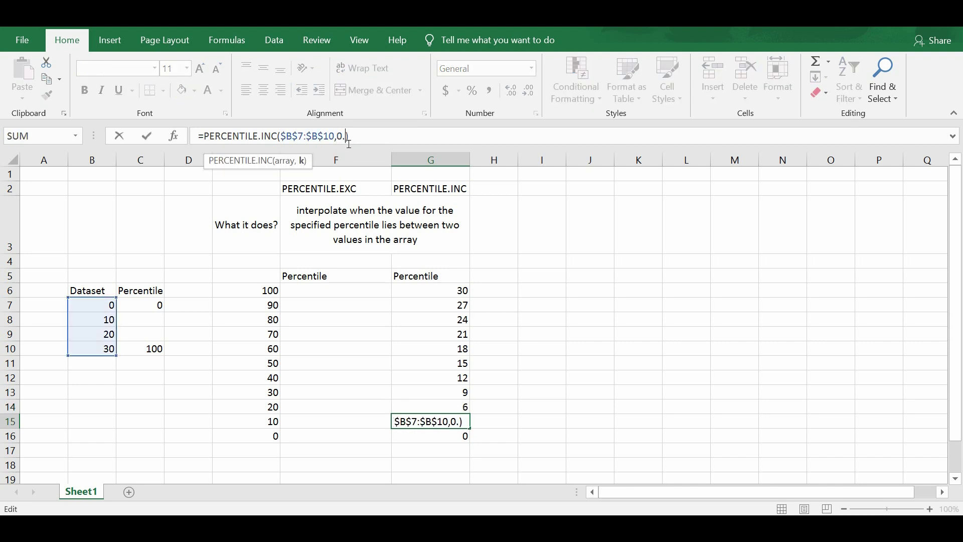
{"action": "key", "text": "Return"}
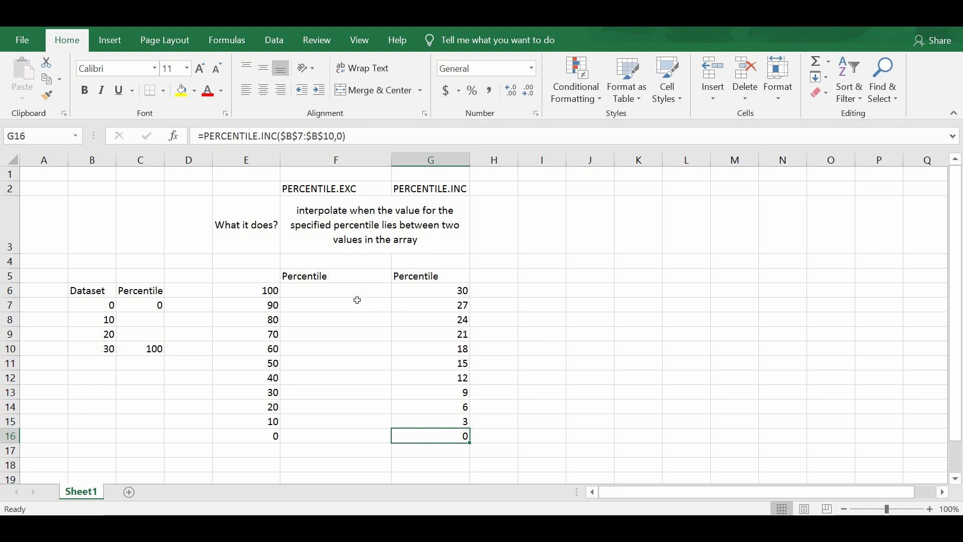
Copy the G6:G16 formulas and paste them into F6:F16.
{"action": "left_click_drag", "start_coordinate": [419, 291], "coordinate": [432, 434]}
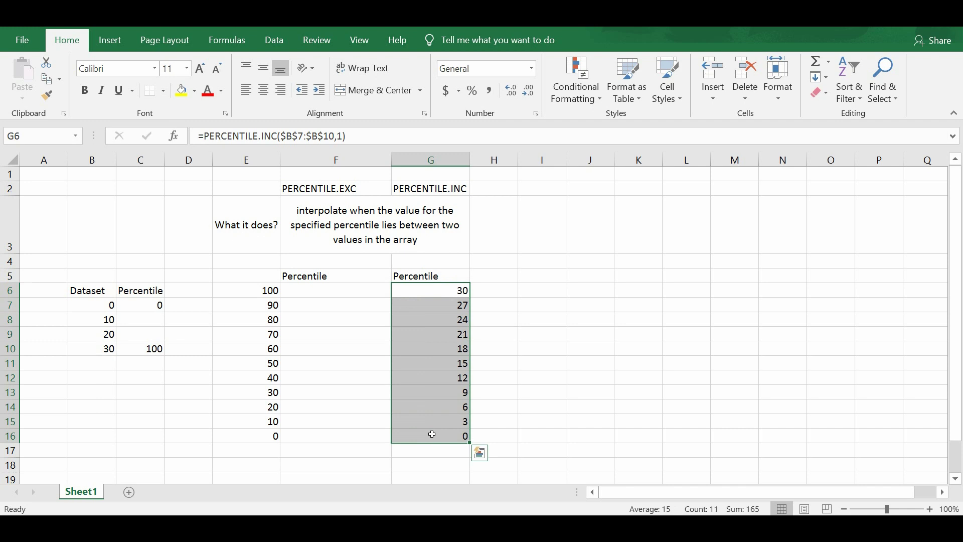
{"action": "key", "text": "ctrl+c"}
{"action": "left_click", "coordinate": [380, 296]}
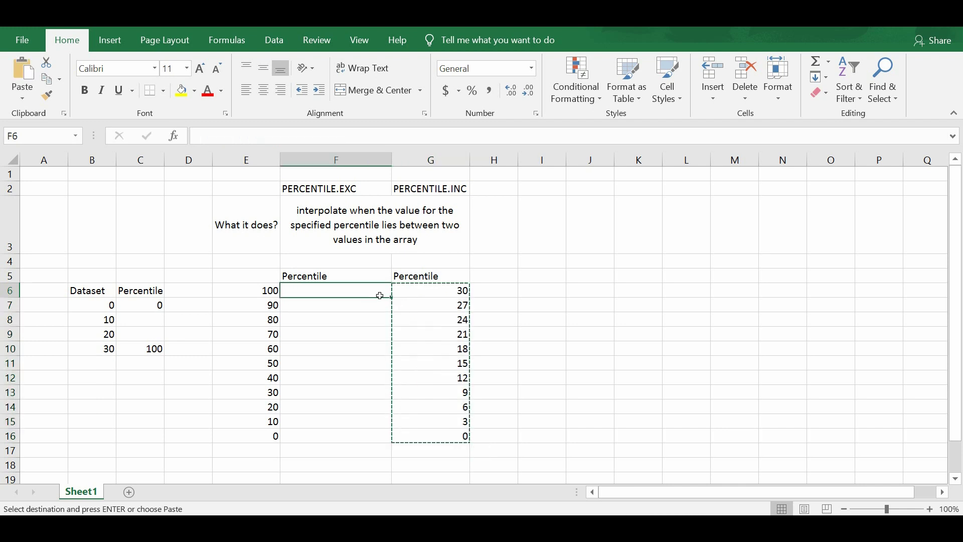
{"action": "key", "text": "ctrl+v"}
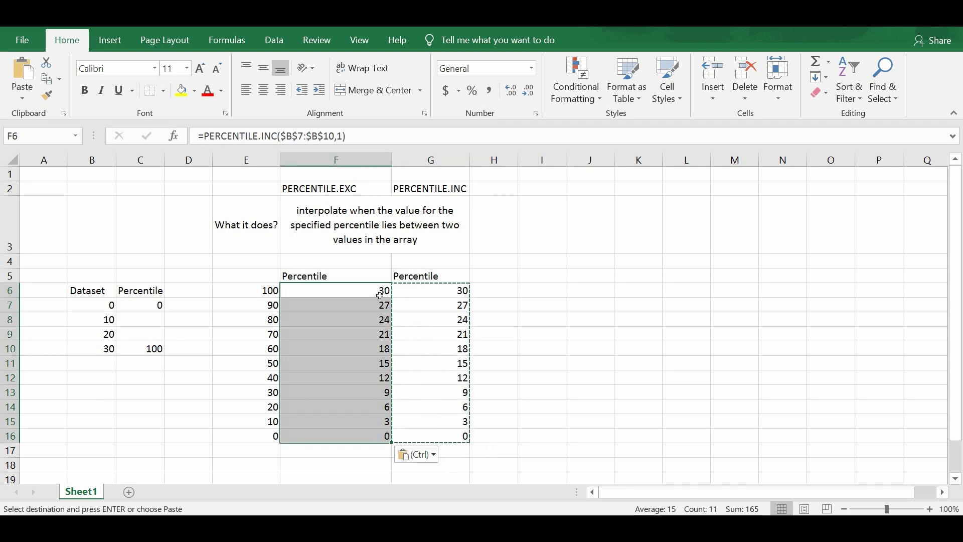
{"action": "left_click", "coordinate": [337, 141]}
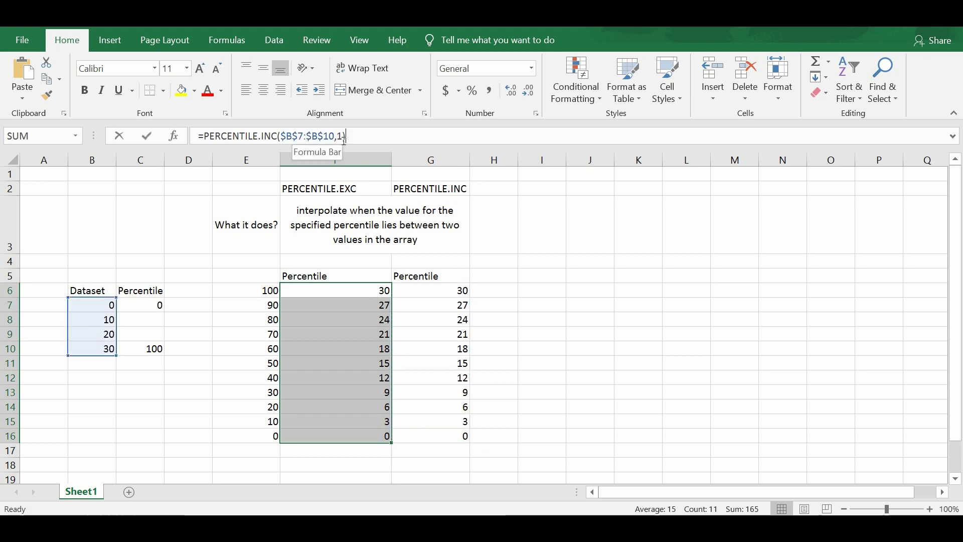
Change the F6–F9 formulas from PERCENTILE.INC to PERCENTILE.EXC.
{"action": "double_click", "coordinate": [271, 137]}
{"action": "type", "text": "exc"}
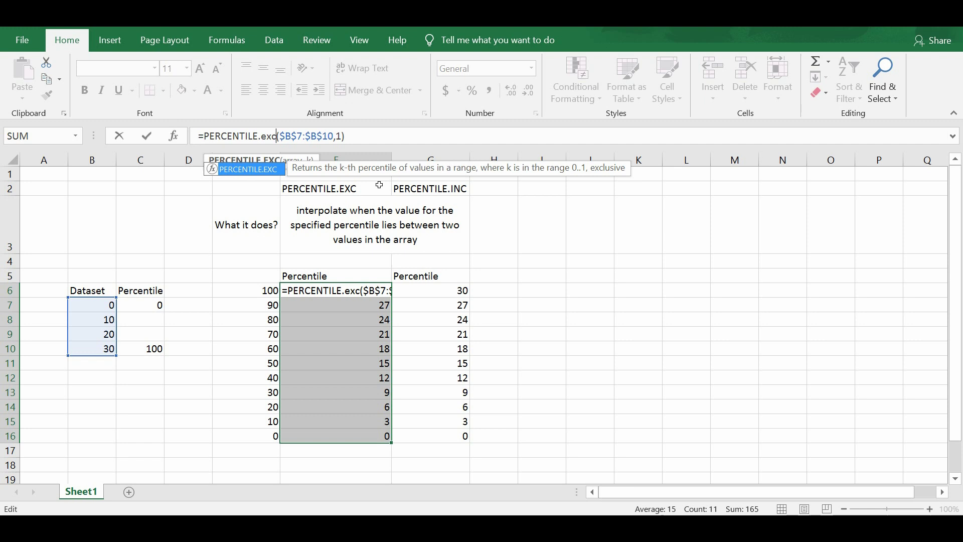
{"action": "key", "text": "Return"}
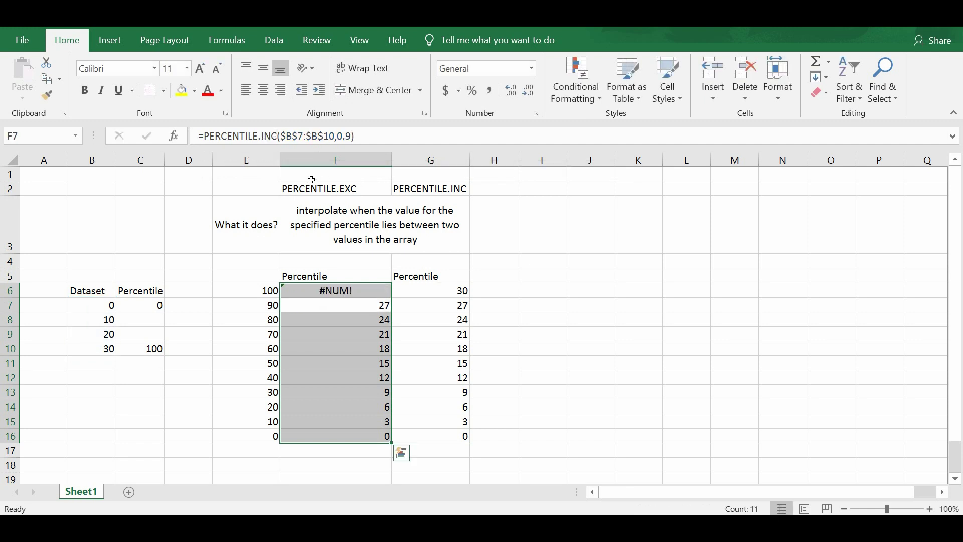
{"action": "double_click", "coordinate": [273, 139]}
{"action": "type", "text": "exc"}
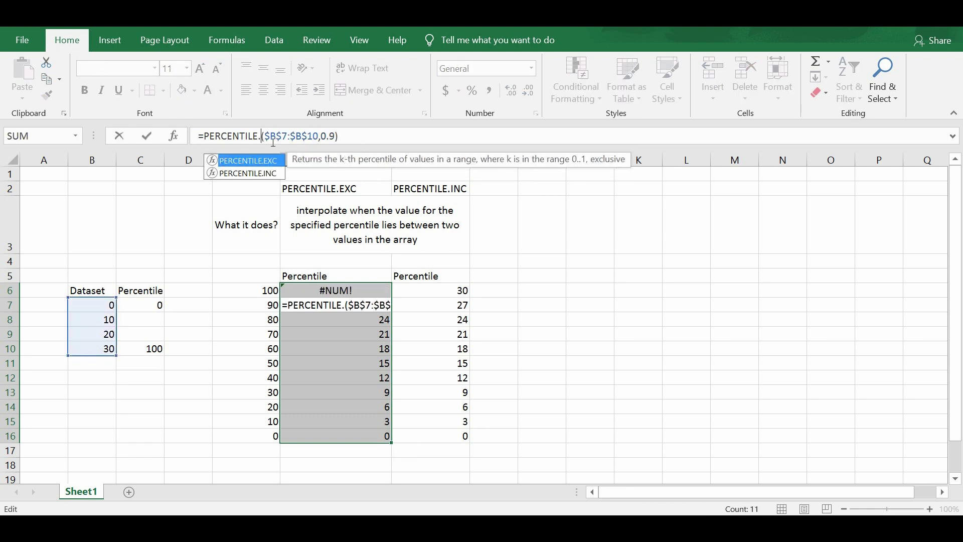
{"action": "key", "text": "Return"}
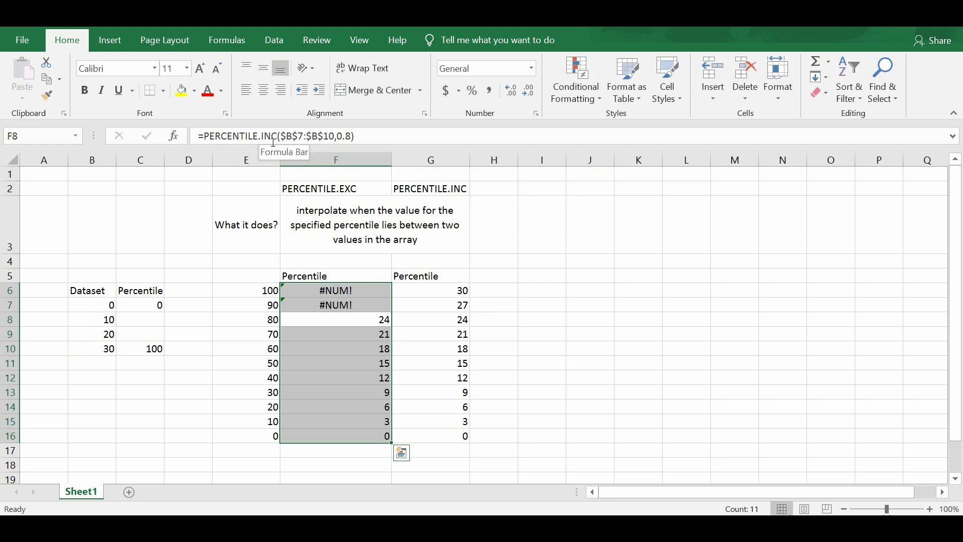
{"action": "double_click", "coordinate": [268, 139]}
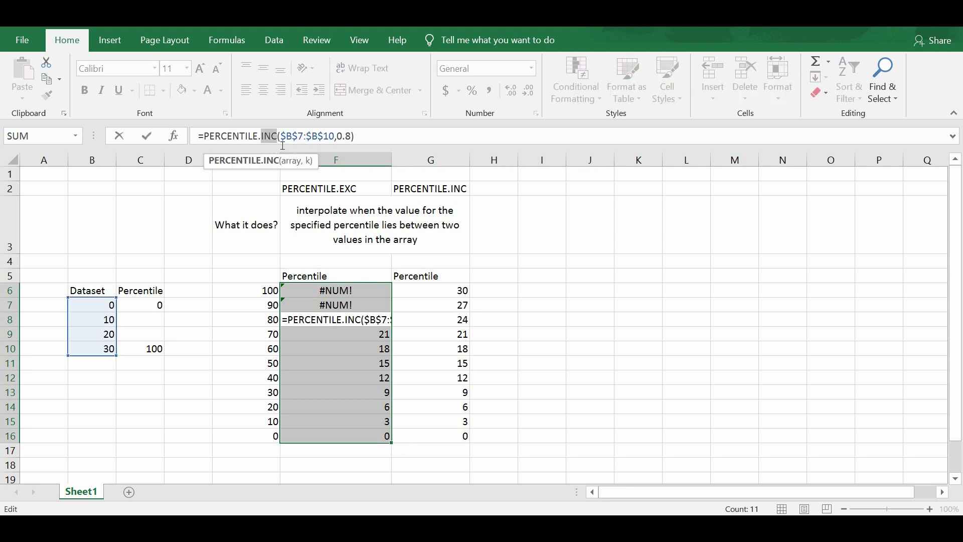
{"action": "type", "text": "exc"}
{"action": "key", "text": "Return"}
{"action": "key", "text": "F2"}
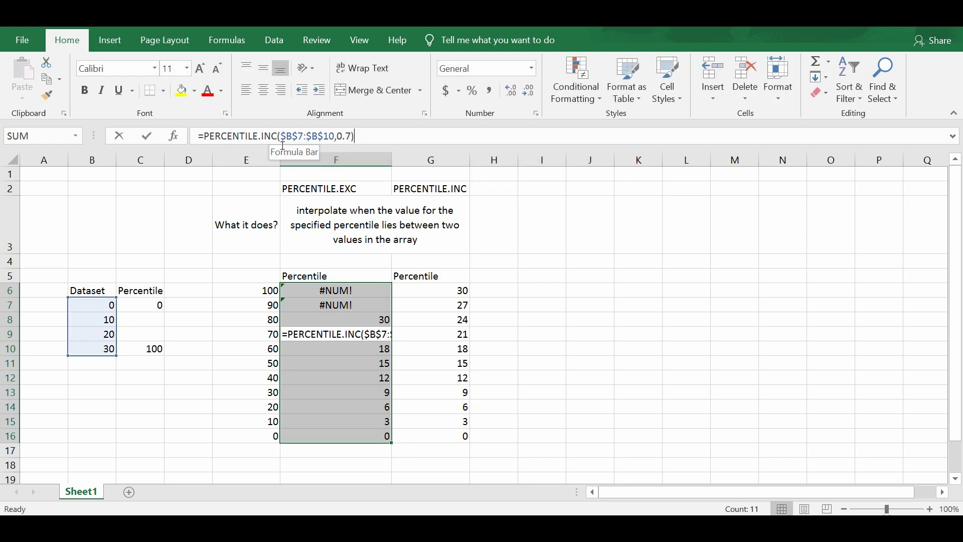
{"action": "double_click", "coordinate": [267, 139]}
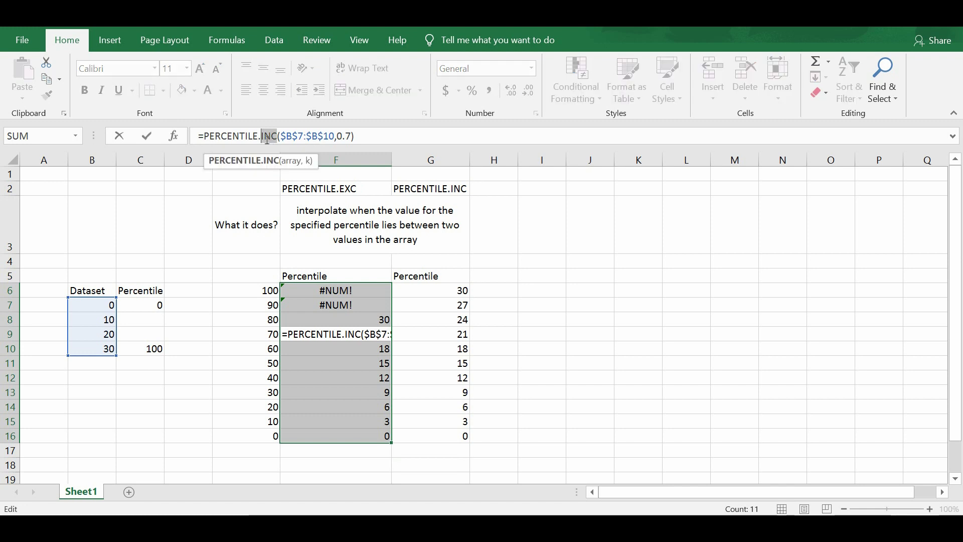
{"action": "type", "text": "exc"}
{"action": "key", "text": "Return"}
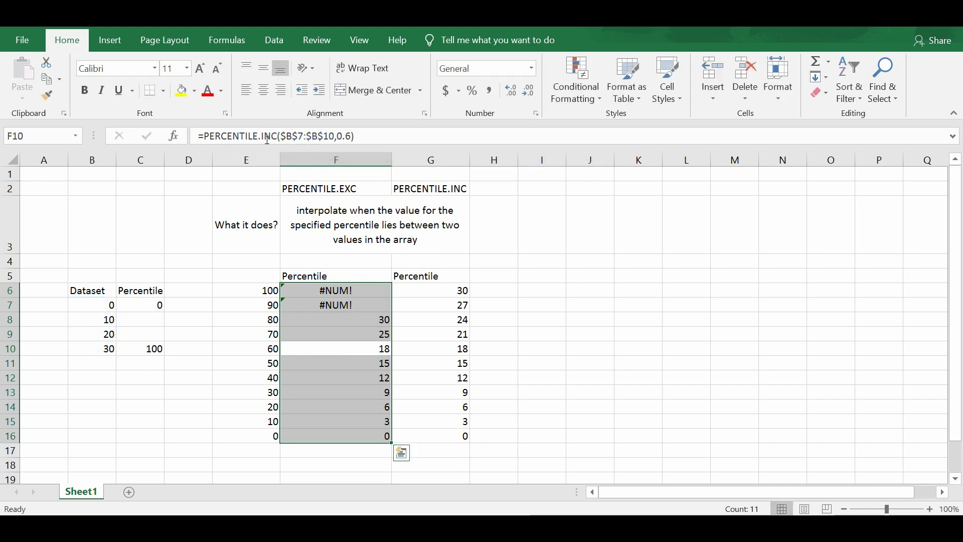
Change the F10–F13 formulas from PERCENTILE.INC to PERCENTILE.EXC.
{"action": "key", "text": "F2"}
{"action": "double_click", "coordinate": [279, 137]}
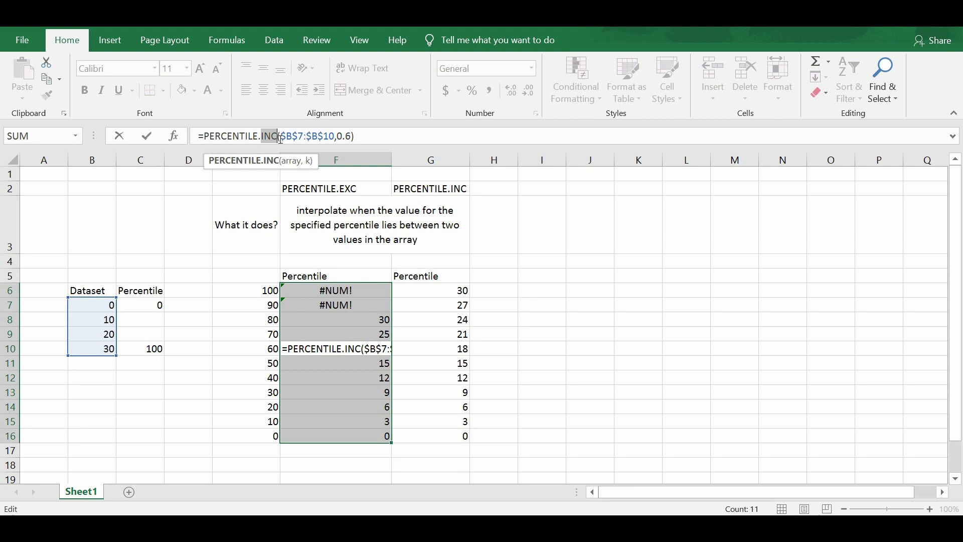
{"action": "type", "text": "exc"}
{"action": "key", "text": "Return"}
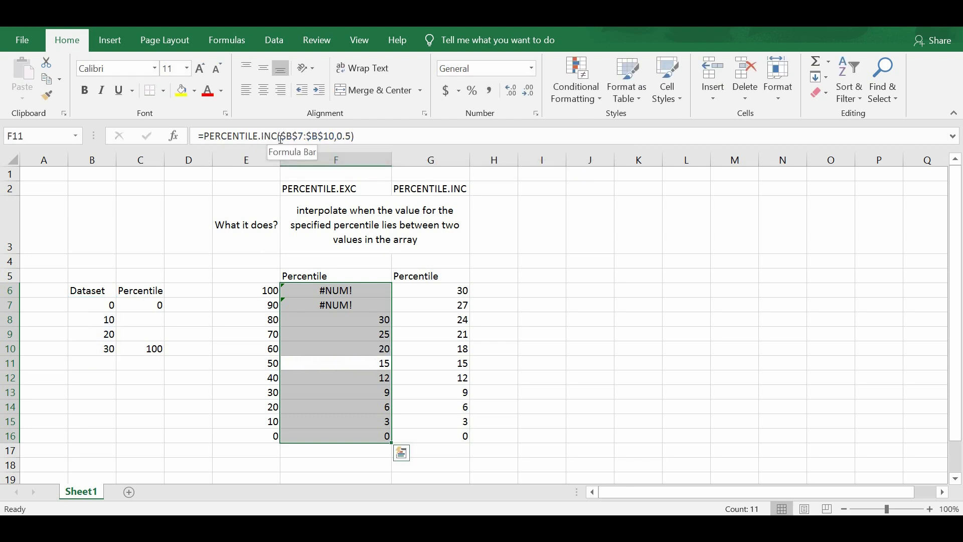
{"action": "key", "text": "F2"}
{"action": "double_click", "coordinate": [273, 137]}
{"action": "type", "text": "exc"}
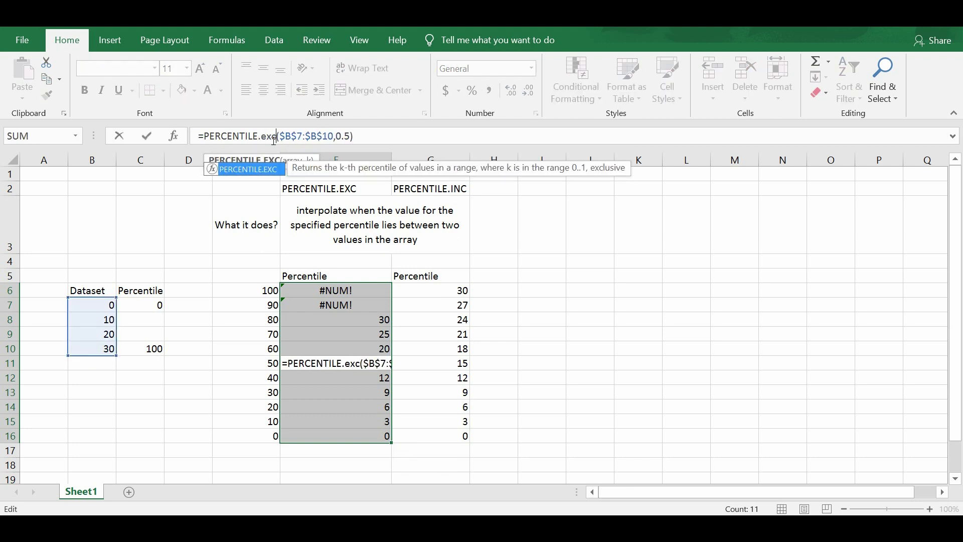
{"action": "key", "text": "Return"}
{"action": "double_click", "coordinate": [271, 137]}
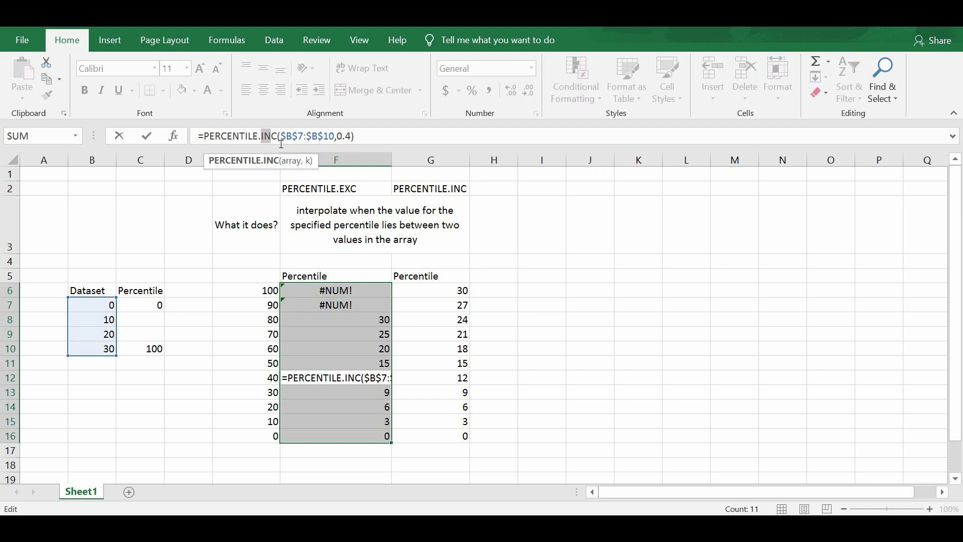
{"action": "type", "text": "exc"}
{"action": "key", "text": "Return"}
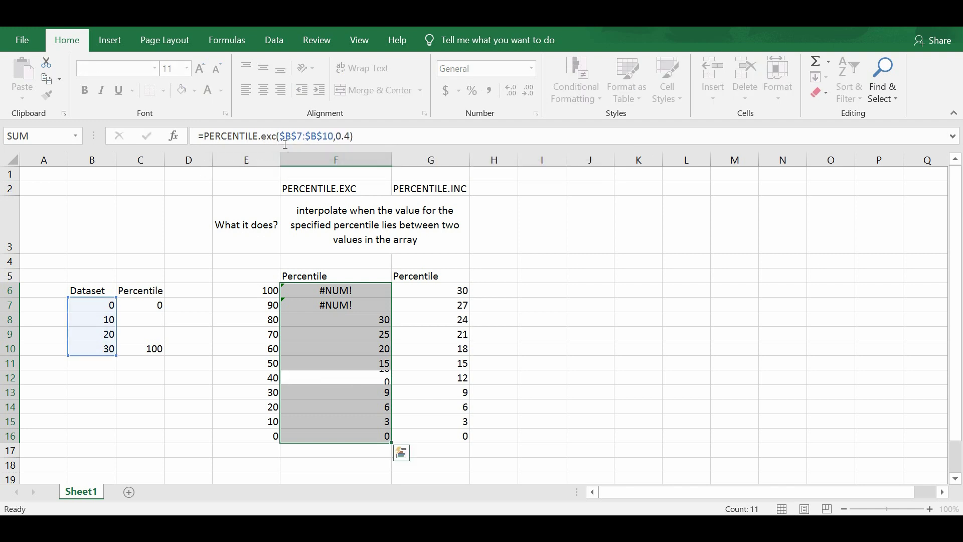
{"action": "key", "text": "F2"}
{"action": "double_click", "coordinate": [276, 138]}
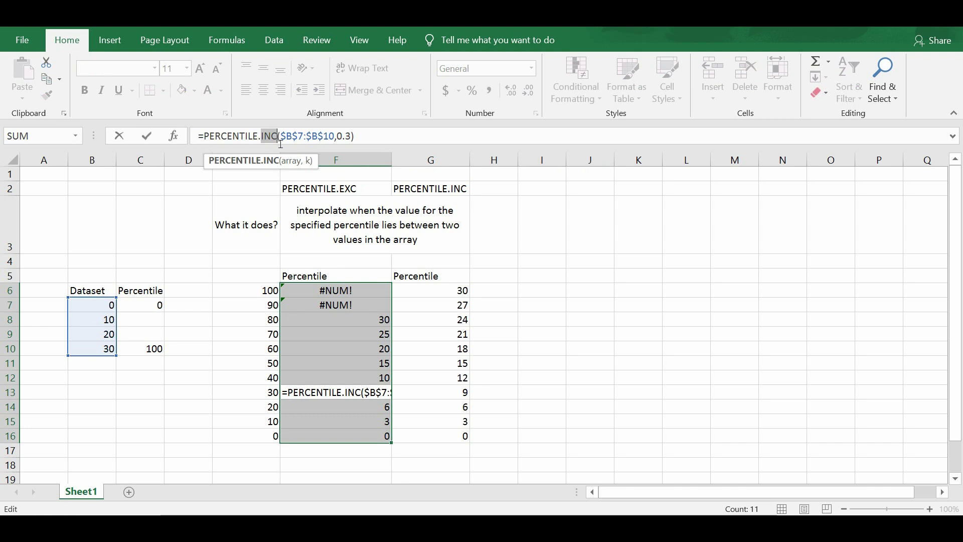
{"action": "type", "text": "exc"}
{"action": "key", "text": "Return"}
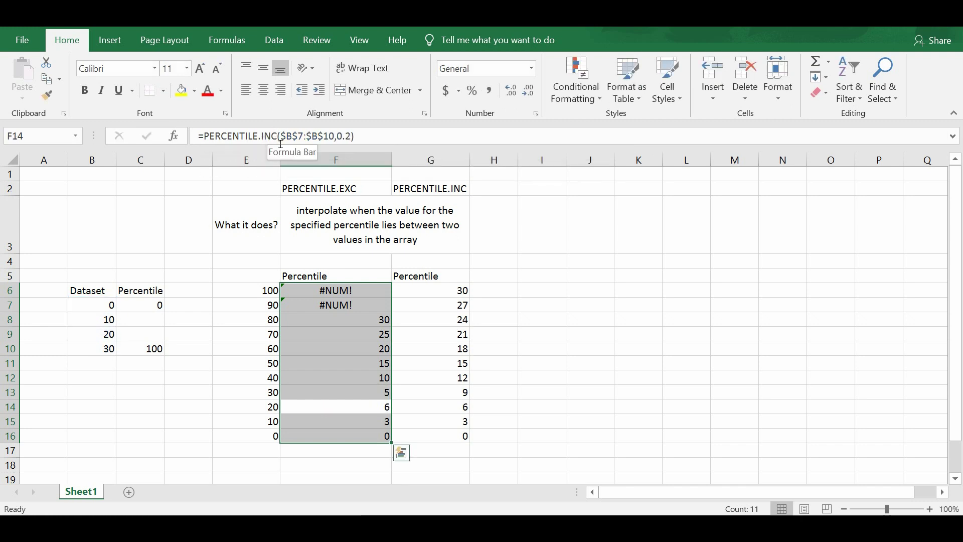
Change the F14–F16 formulas to PERCENTILE.EXC, leaving #NUM! for k 0.1 and 0.
{"action": "left_click", "coordinate": [273, 139]}
{"action": "double_click", "coordinate": [268, 137]}
{"action": "type", "text": "exc"}
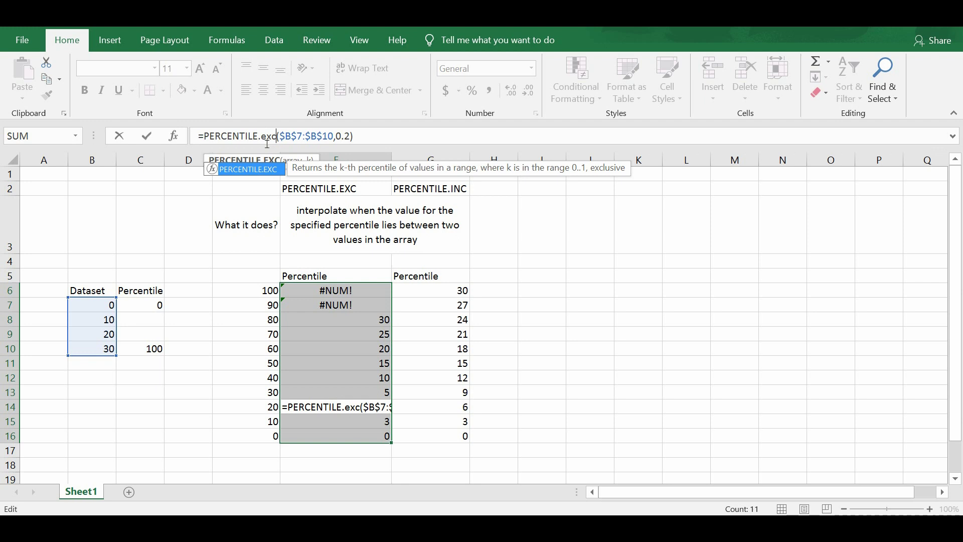
{"action": "key", "text": "Return"}
{"action": "left_click", "coordinate": [269, 144]}
{"action": "double_click", "coordinate": [269, 143]}
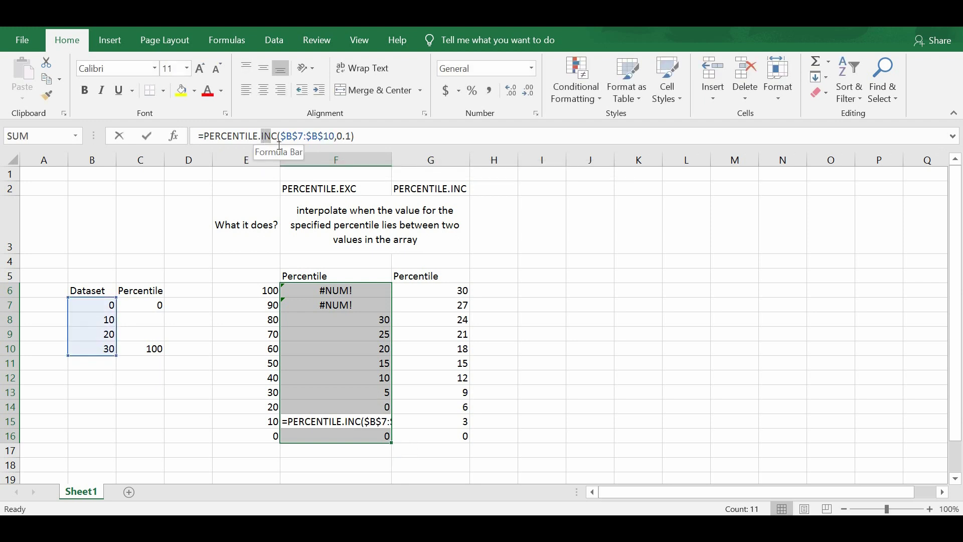
{"action": "type", "text": "exc"}
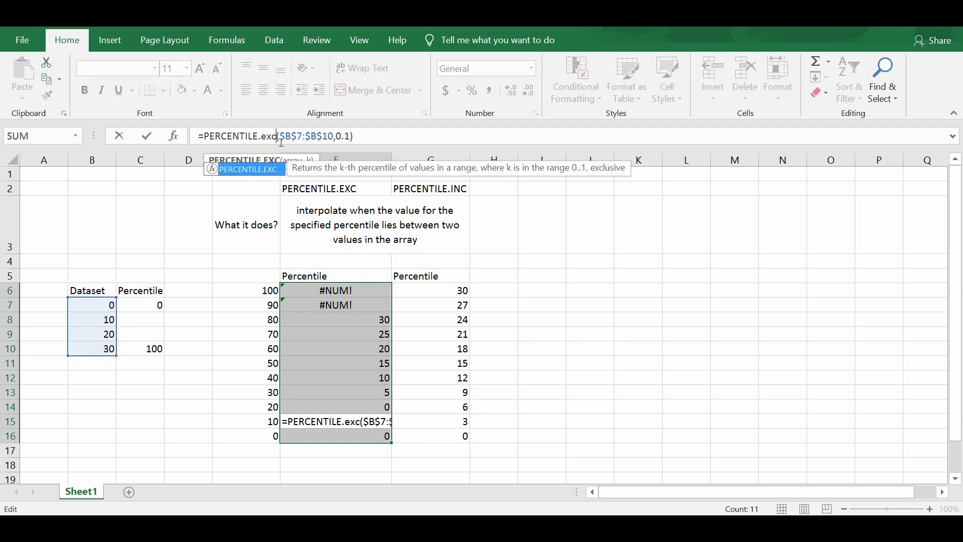
{"action": "key", "text": "Return"}
{"action": "left_click", "coordinate": [271, 139]}
{"action": "double_click", "coordinate": [270, 136]}
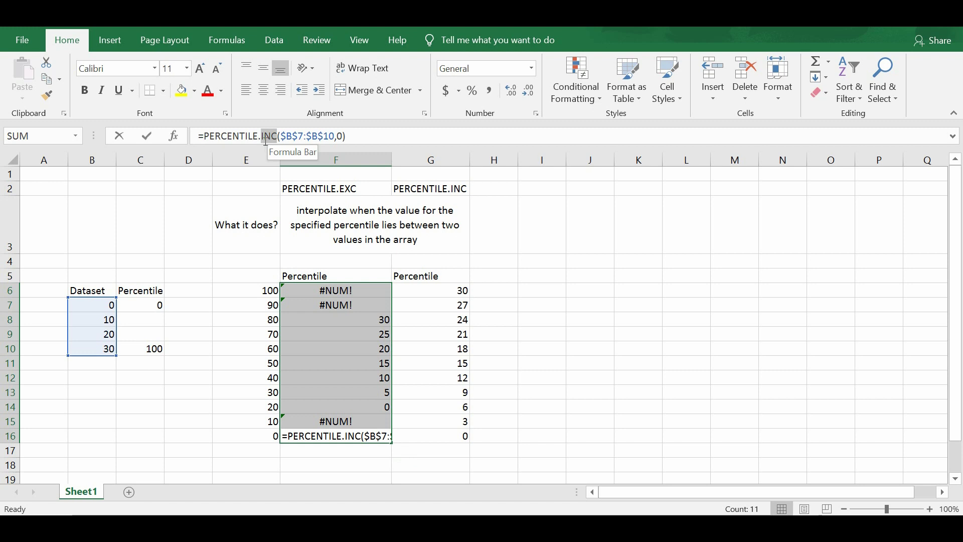
{"action": "type", "text": "exc"}
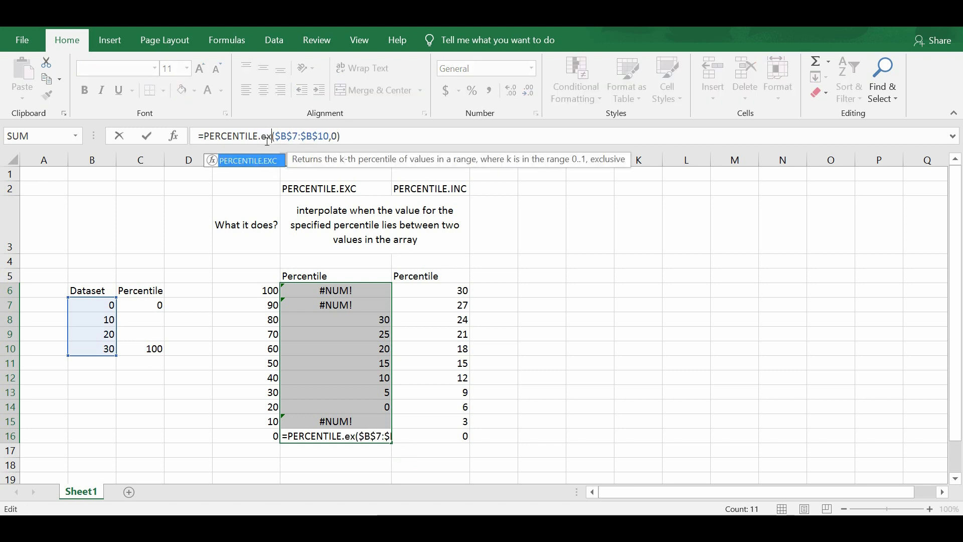
{"action": "key", "text": "Return"}
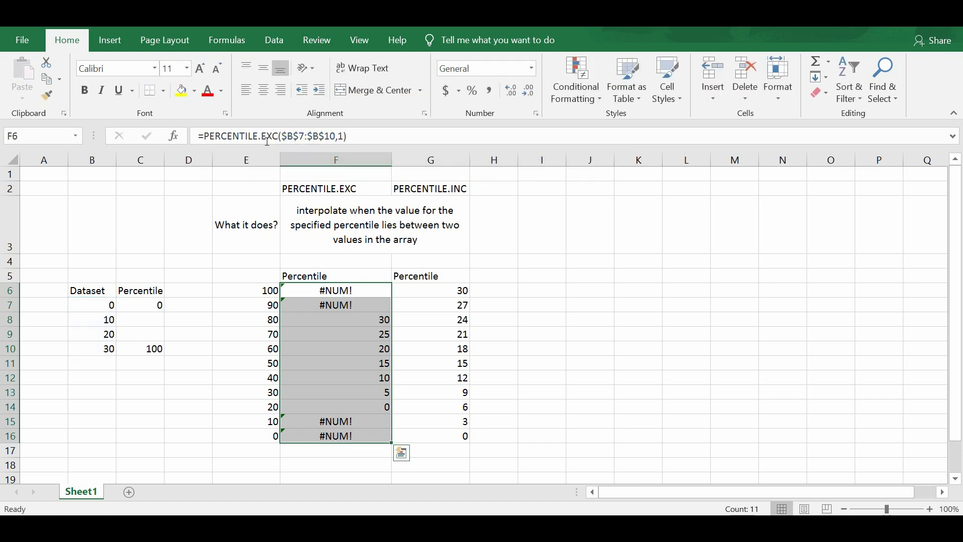
{"action": "left_click", "coordinate": [324, 328]}
{"action": "left_click", "coordinate": [275, 324]}
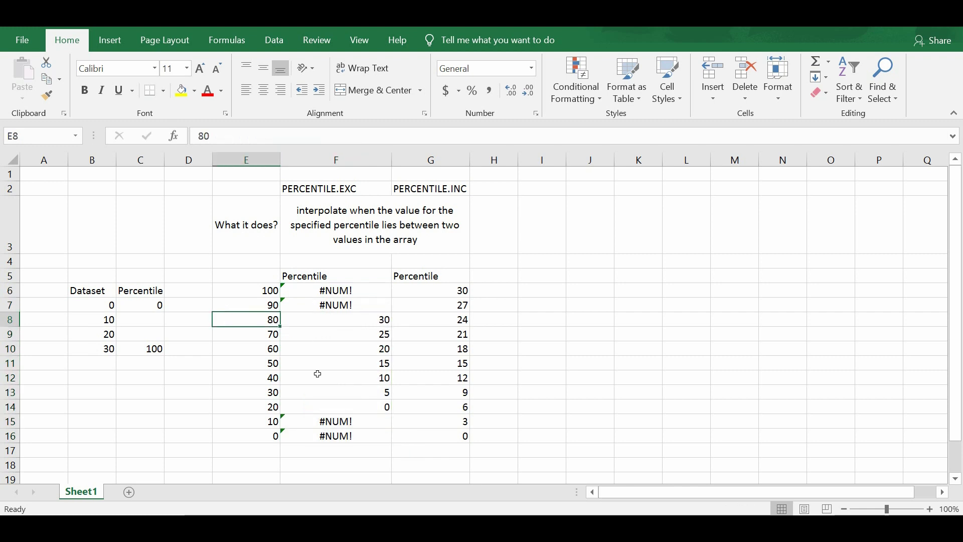
{"action": "left_click", "coordinate": [372, 409]}
{"action": "left_click", "coordinate": [274, 408]}
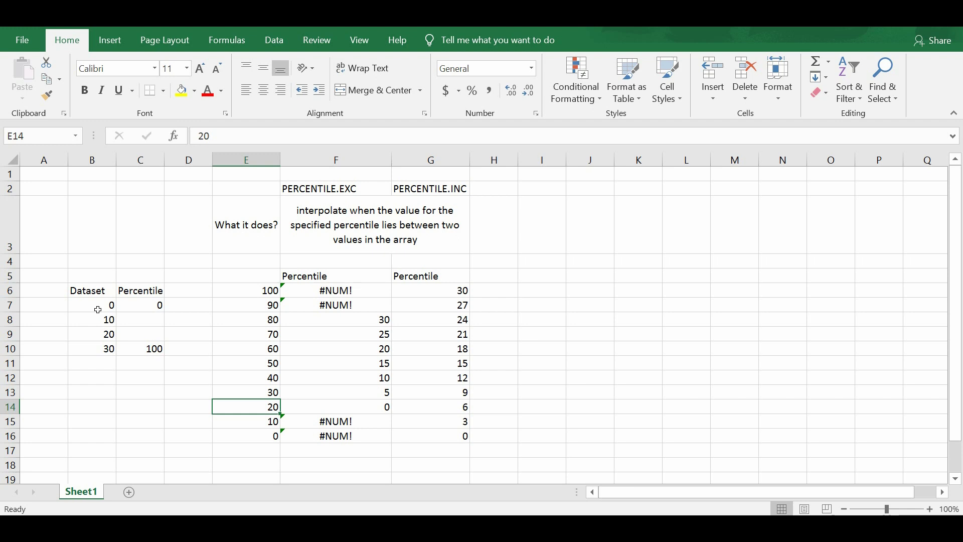
{"action": "left_click_drag", "start_coordinate": [98, 309], "coordinate": [98, 359]}
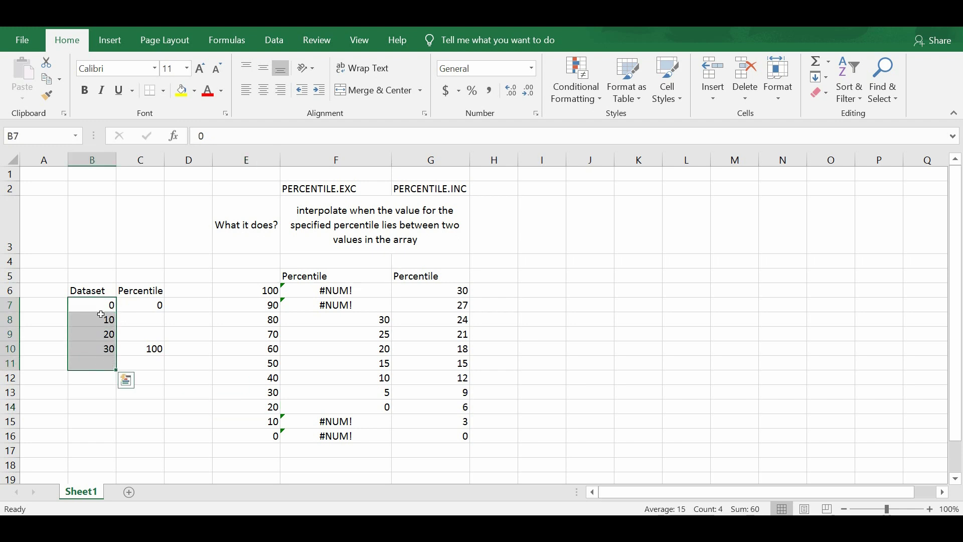
{"action": "left_click_drag", "start_coordinate": [100, 310], "coordinate": [103, 349]}
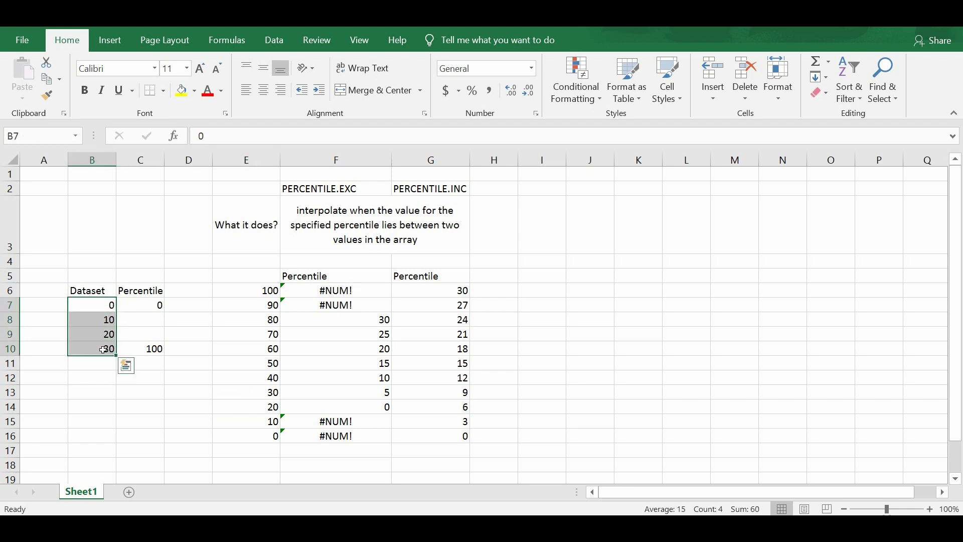